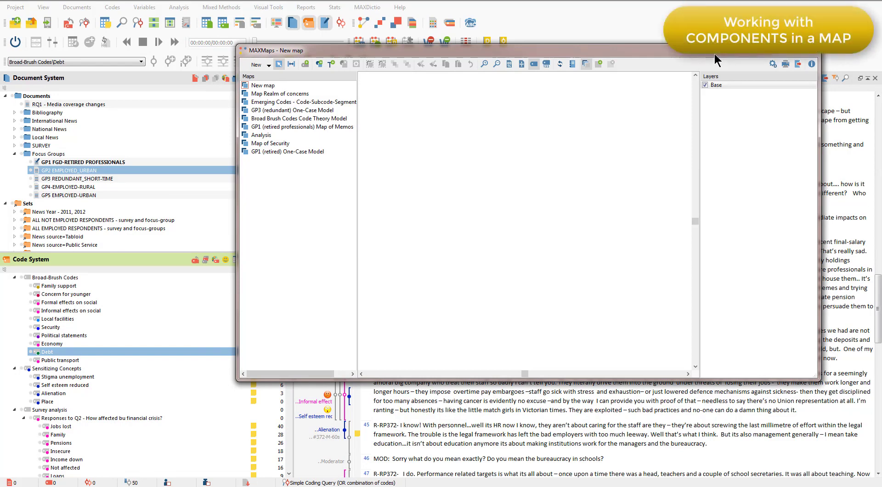
- Add the Focus Groups document group and the documents GP1 FGD-RETIRED PROFESSIONALS and GP2 EMPLOYED_URBAN to the empty map
click(48, 155)
drag(48, 155, 617, 107)
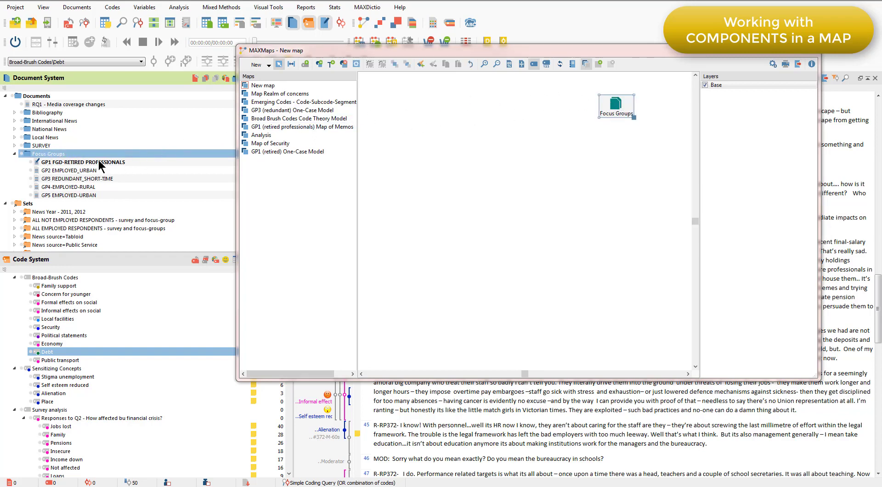
drag(78, 160, 436, 134)
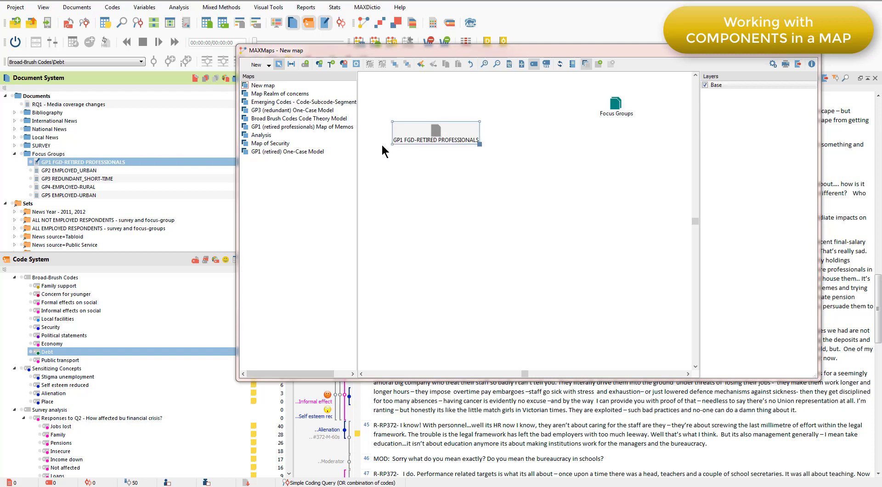
click(95, 170)
drag(65, 170, 485, 181)
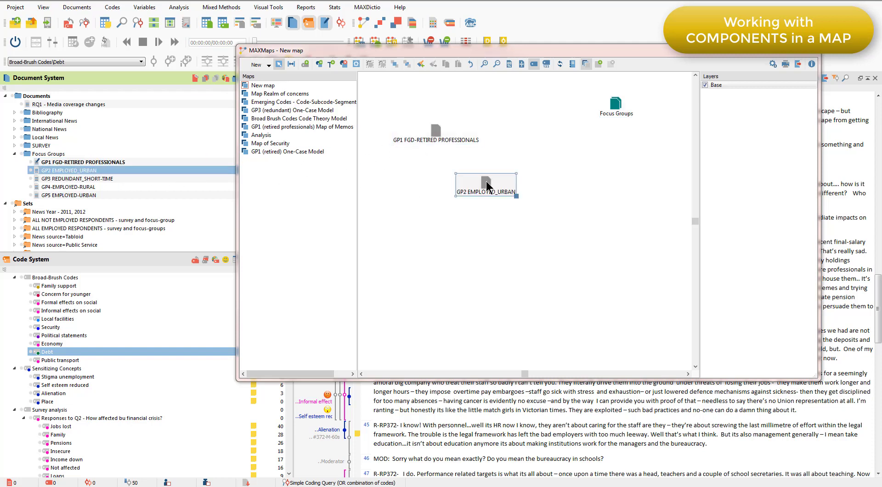
- Add the codes Debt, Family and Holidays to the lower part of the map, below the documents
click(51, 354)
drag(52, 354, 424, 269)
drag(57, 437, 544, 284)
scroll(104, 445, down, 3)
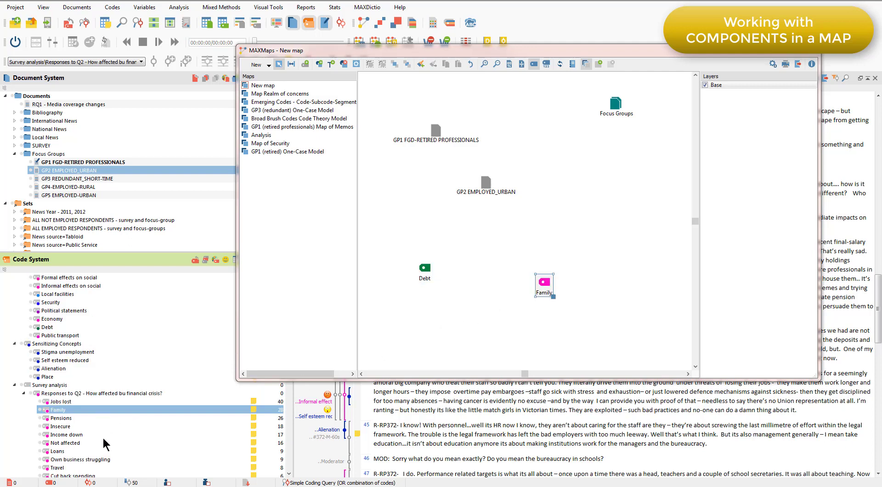
scroll(104, 445, down, 2)
drag(64, 427, 497, 301)
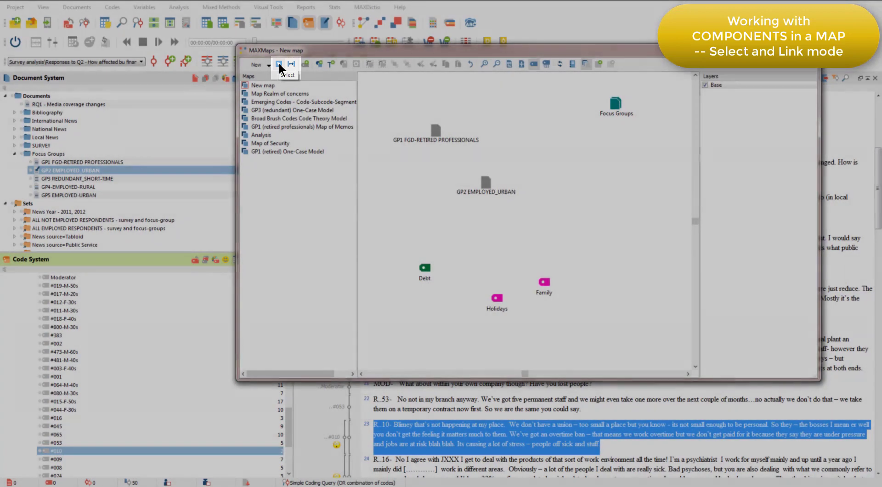
- In Select mode, rearrange the GP1, GP2 and Focus Groups items to spread them across the upper map
click(279, 65)
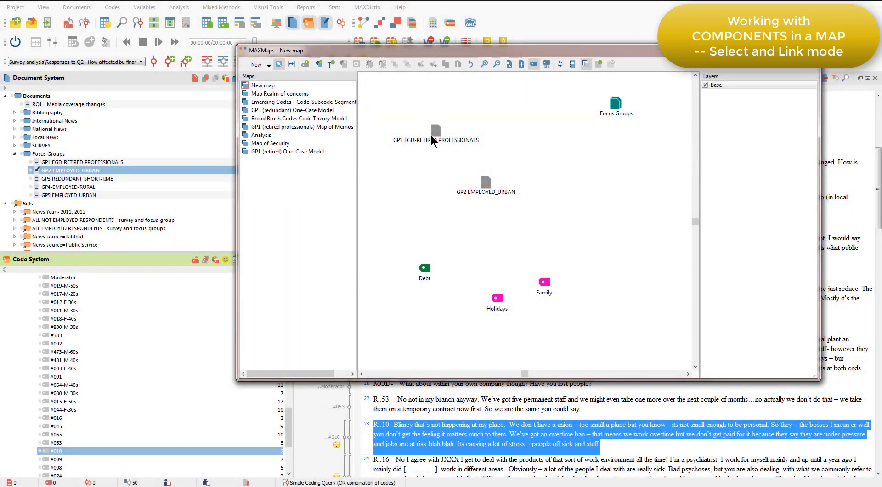
drag(432, 135, 406, 106)
drag(488, 186, 609, 212)
drag(614, 110, 532, 129)
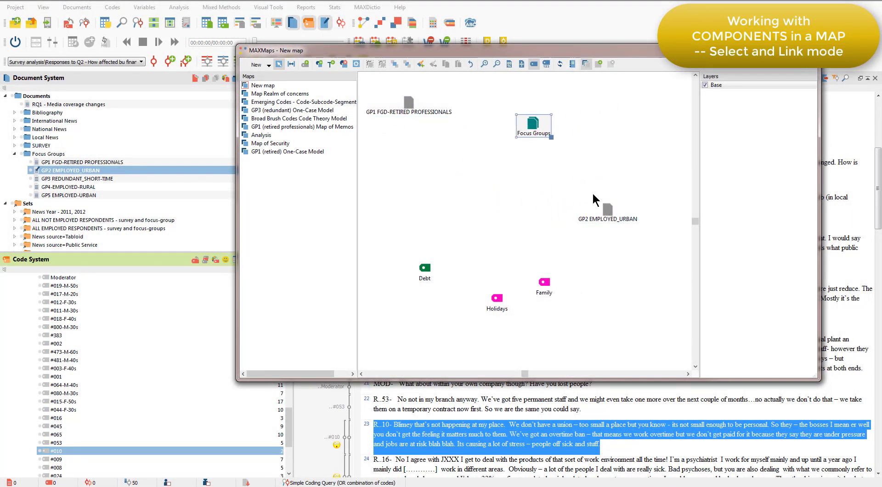
drag(610, 214, 579, 197)
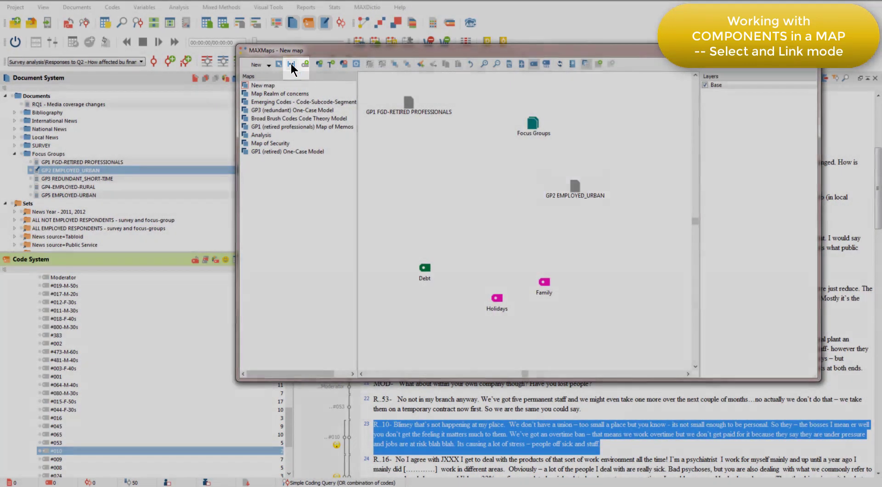
- Switch to Link mode and draw a one-directional arrow from GP1 FGD-RETIRED PROFESSIONALS to the Debt code
click(291, 64)
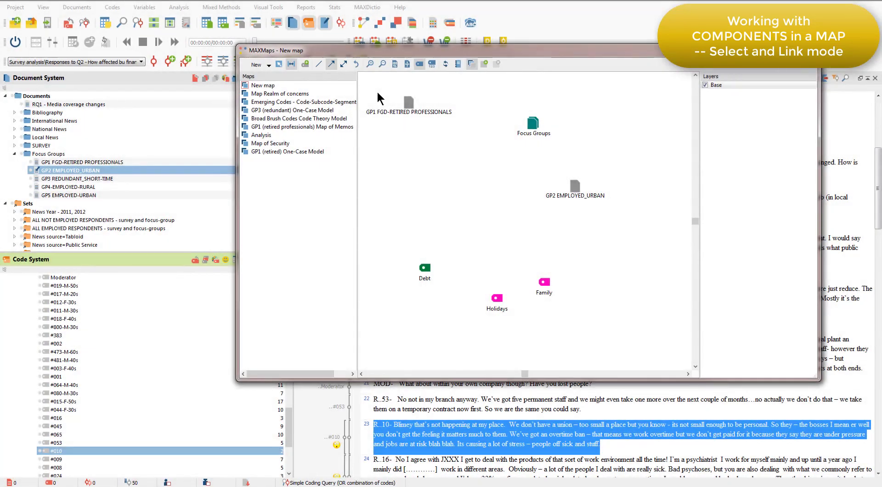
click(409, 108)
drag(414, 131, 423, 274)
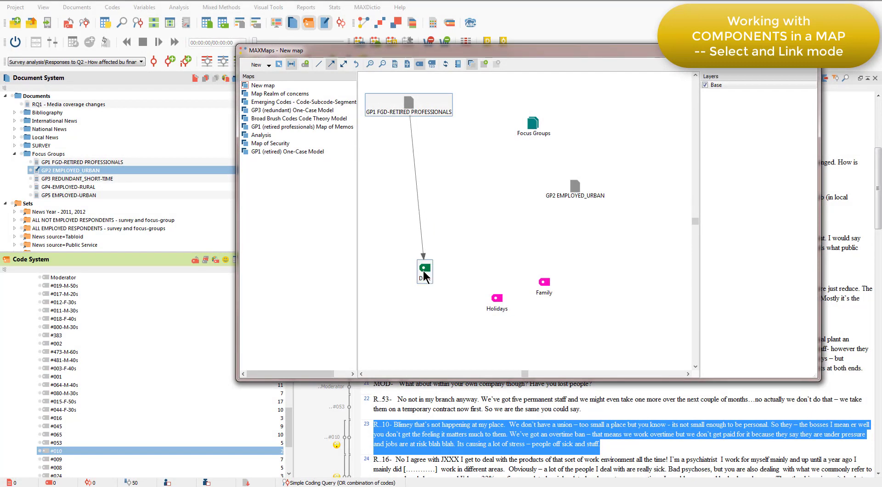
- Link GP1 and GP2 with a double-headed arrow, and connect Debt to Focus Groups with a plain line
click(343, 66)
drag(409, 105, 567, 190)
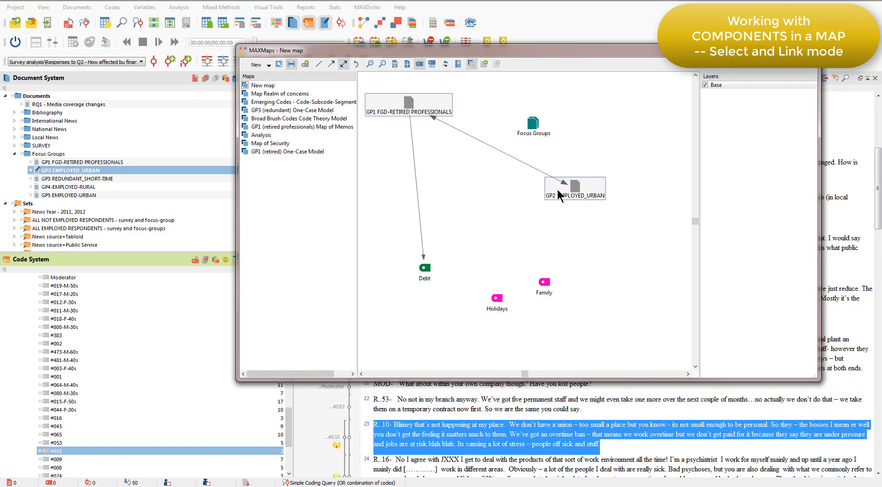
click(318, 64)
drag(425, 269, 528, 135)
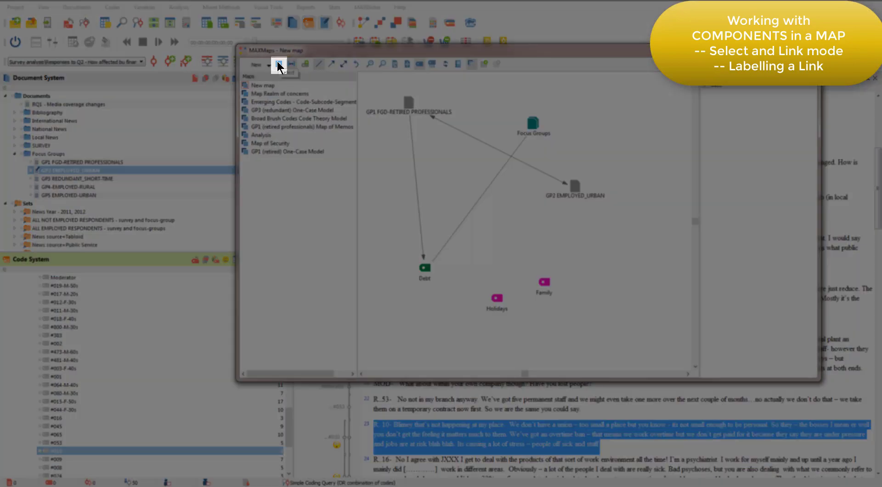
- Return to Select mode and label the link between GP1 and GP2 "is related to" in its link properties
click(279, 65)
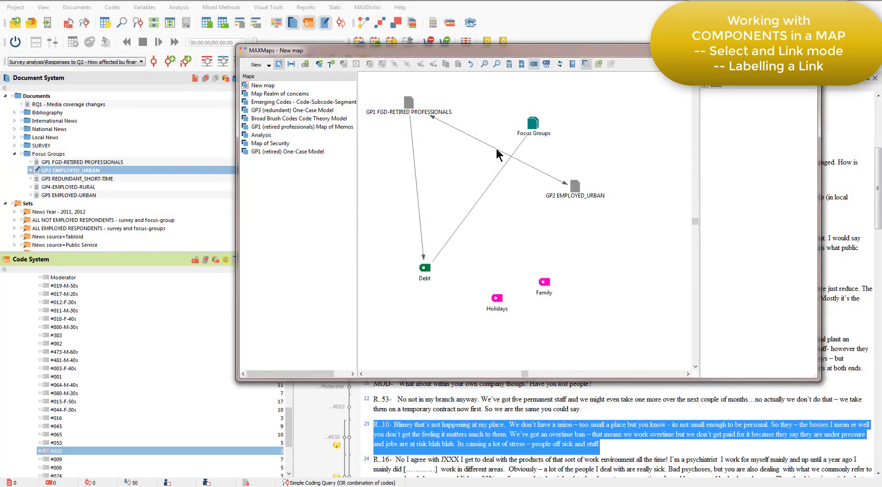
click(496, 149)
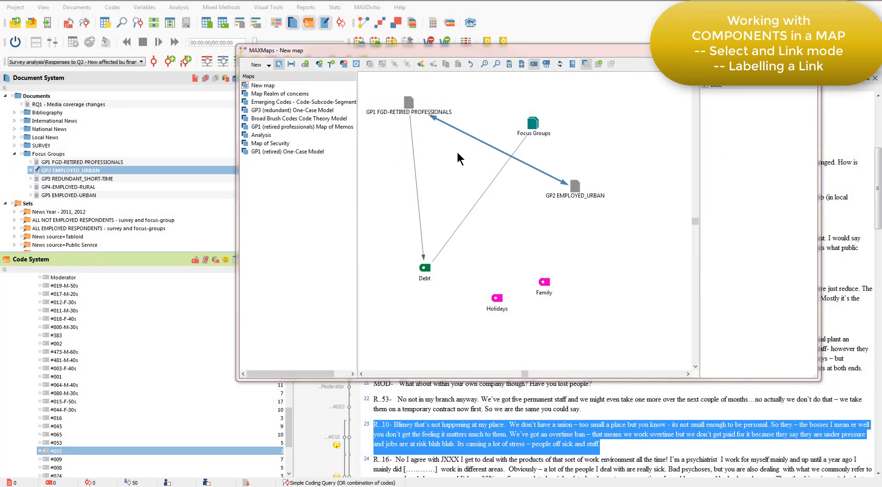
drag(0, 64, 280, 141)
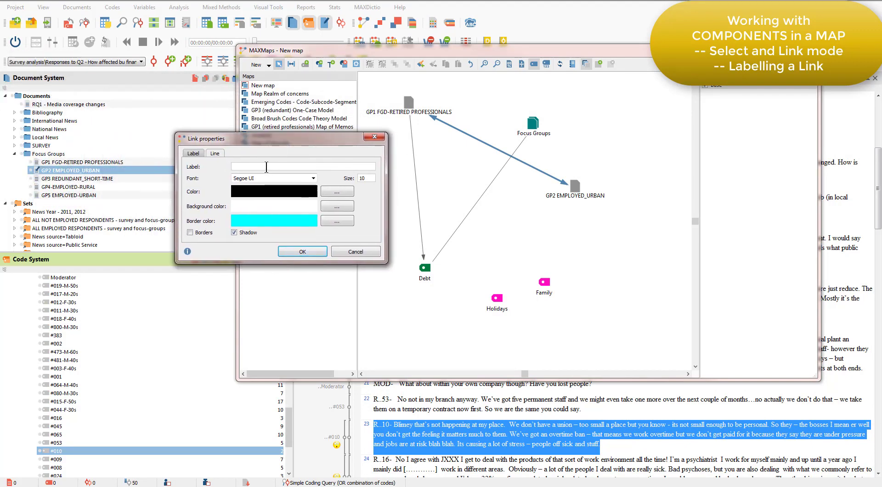
text(is related to)
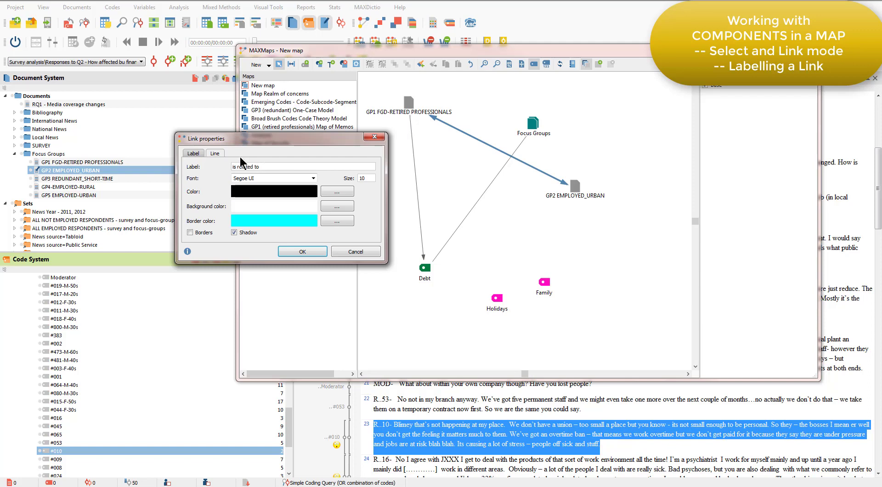
- Format the GP1–GP2 link as a thicker, dashed orange line (#ffaa00) and apply the link properties
click(214, 154)
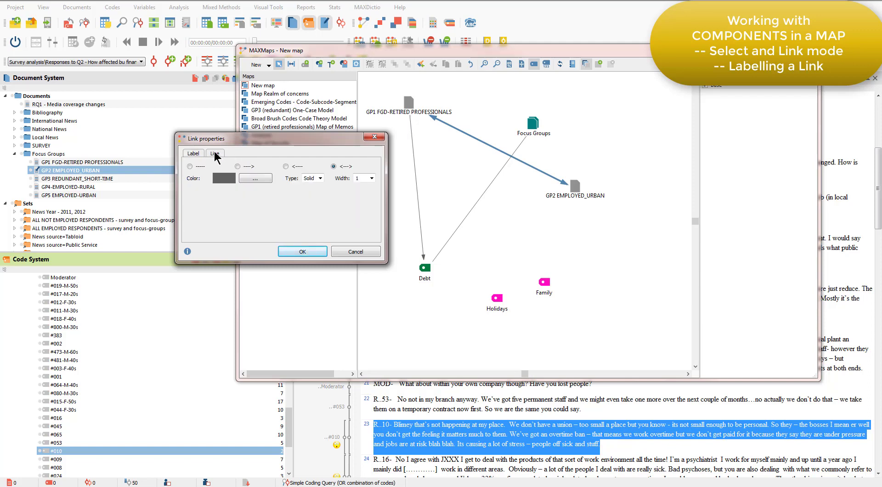
click(314, 187)
click(371, 178)
click(360, 204)
click(269, 176)
click(229, 168)
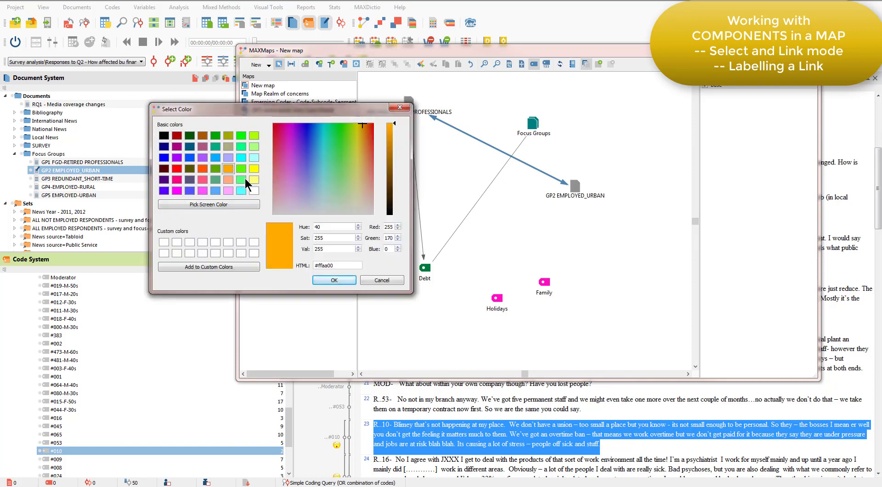
click(322, 280)
click(316, 253)
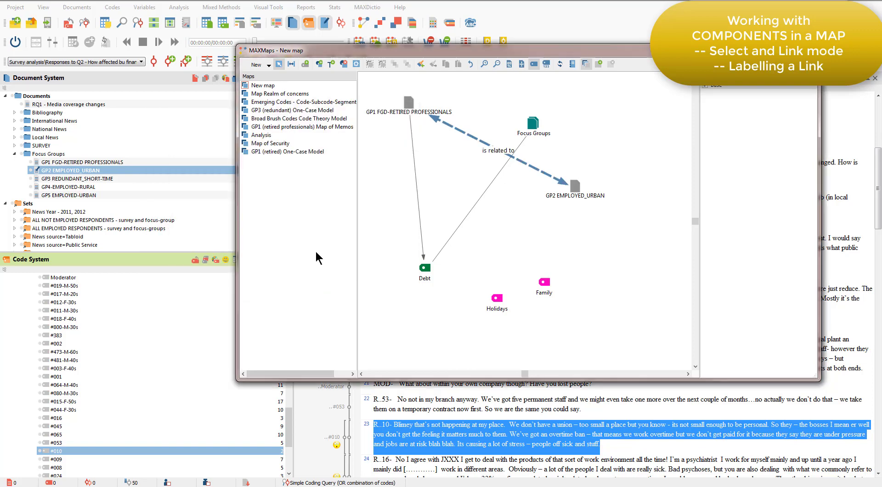
click(373, 261)
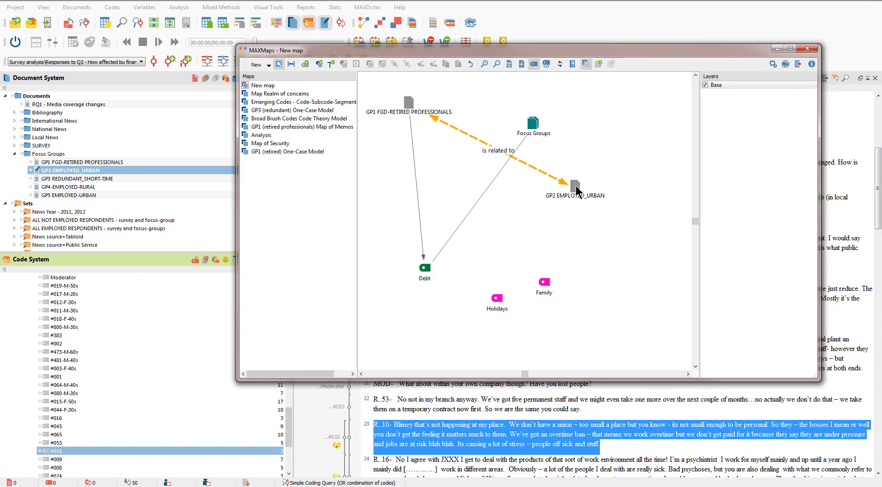
- Move GP2 EMPLOYED_URBAN and Focus Groups to opposite sides of the map, and import the codes of GP2 EMPLOYED_URBAN
drag(578, 186, 618, 132)
drag(540, 135, 391, 165)
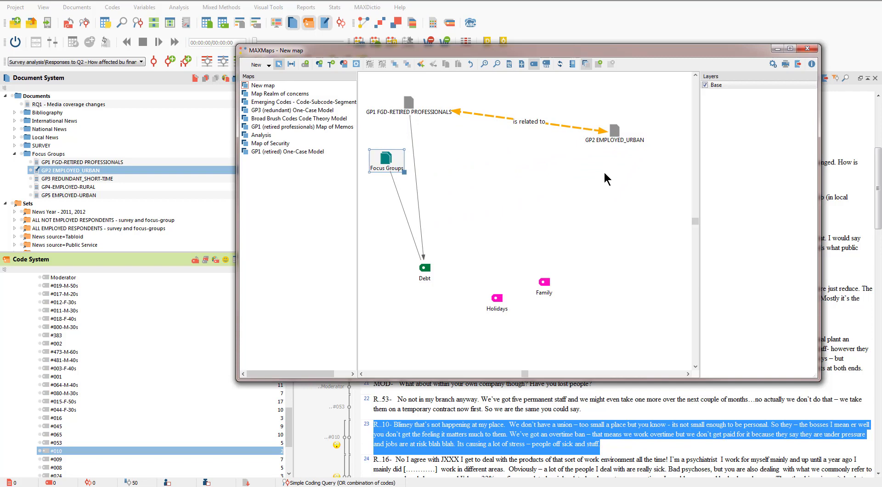
click(615, 139)
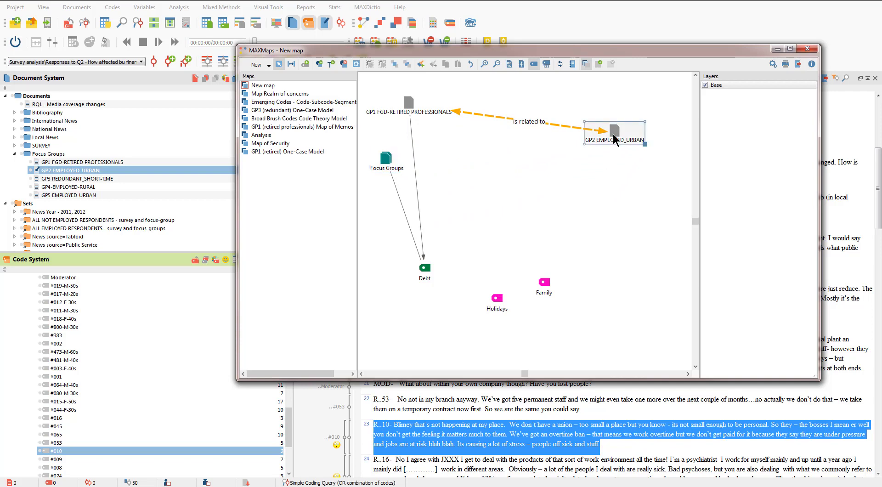
right_click(614, 138)
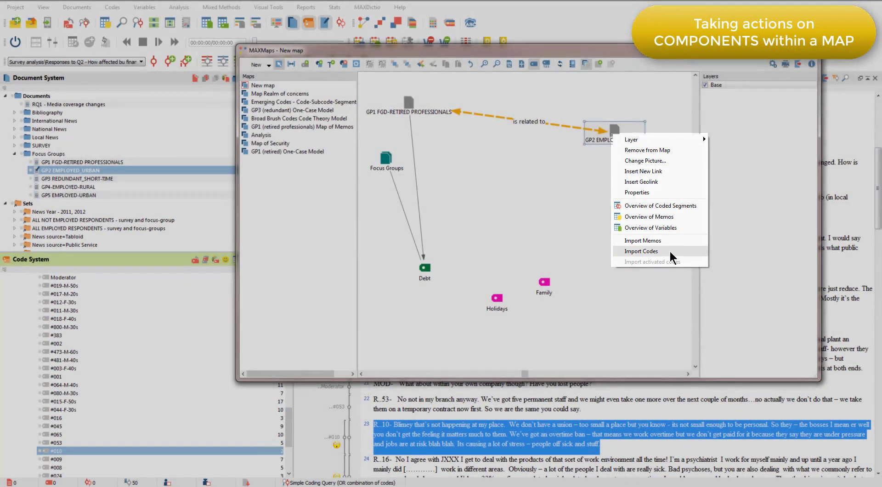
click(670, 252)
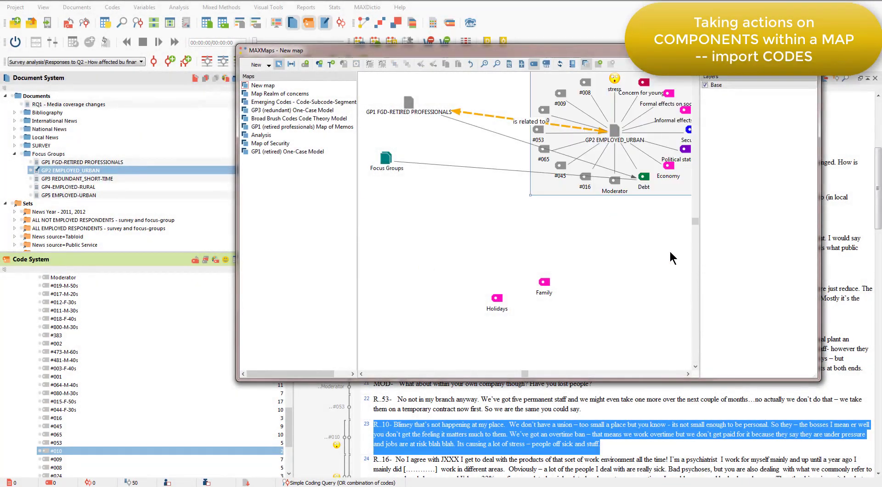
click(619, 251)
- Move the #016 code closer to GP2, and place Debt and Focus Groups in the free area below GP1
drag(585, 181, 579, 152)
drag(643, 176, 466, 180)
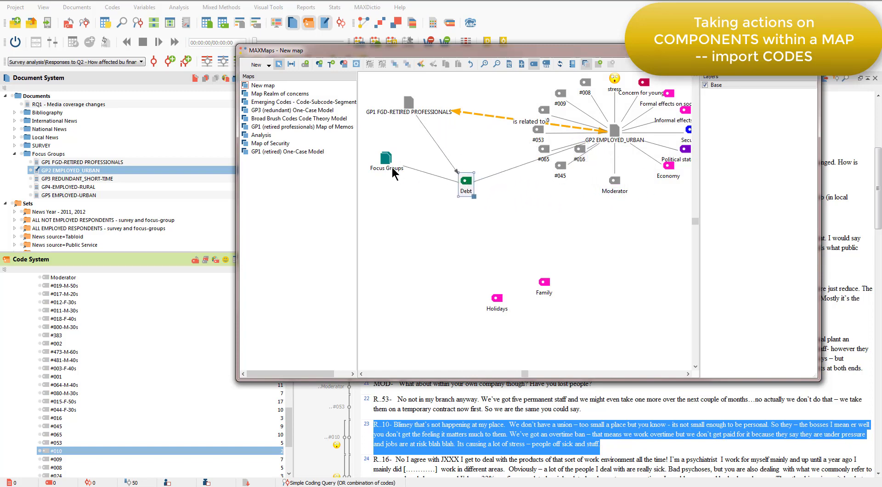
drag(394, 174, 388, 215)
drag(466, 188, 458, 226)
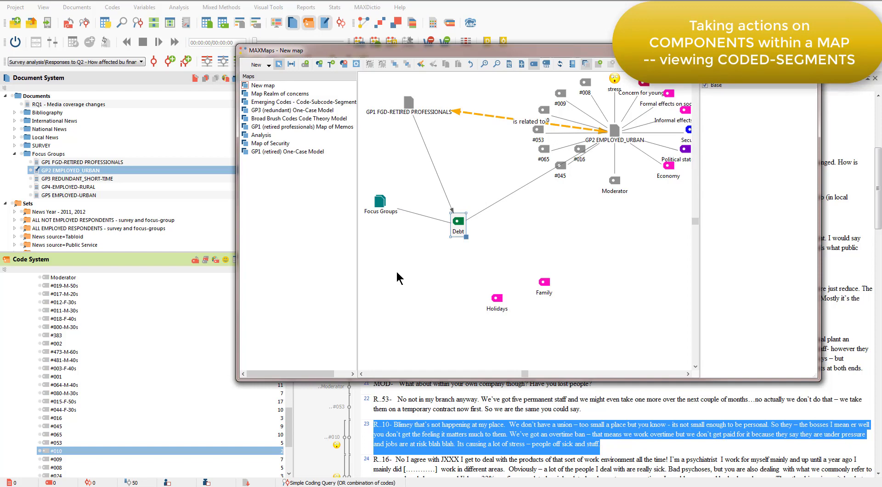
- Open the overview of coded segments for GP2 EMPLOYED_URBAN and browse the text of the #008 segments one by one
click(617, 133)
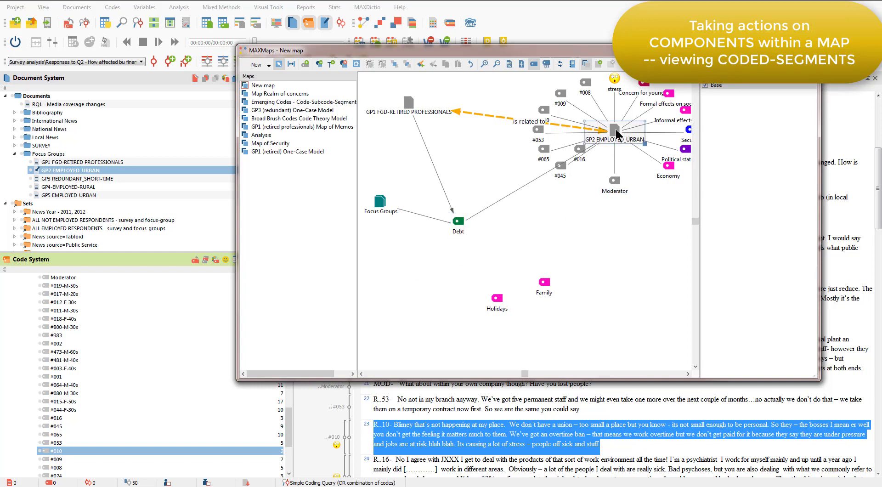
right_click(619, 133)
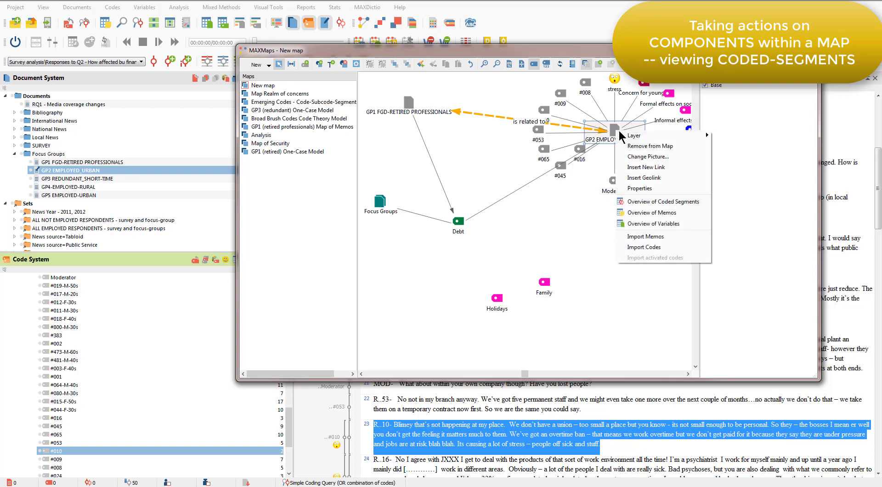
click(656, 202)
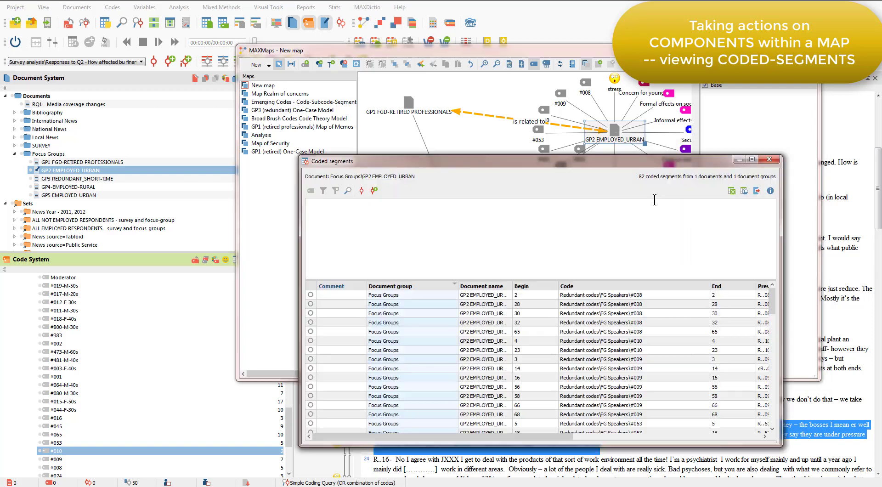
click(582, 297)
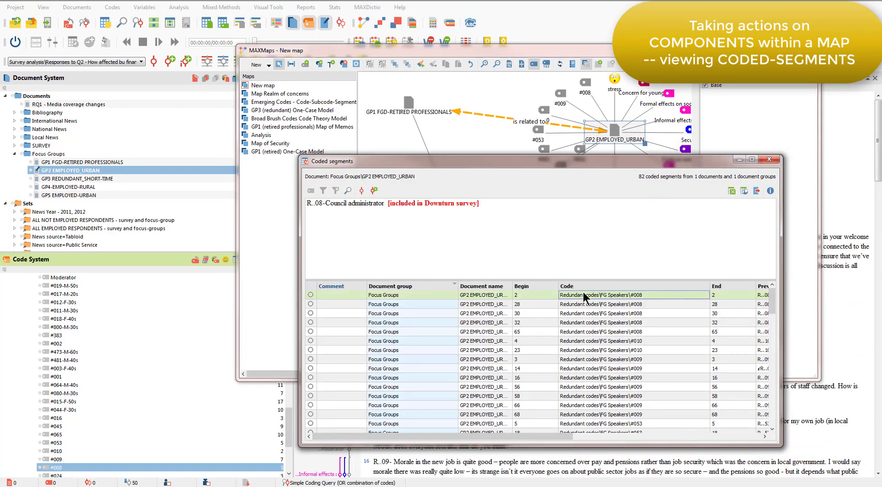
key(Down)
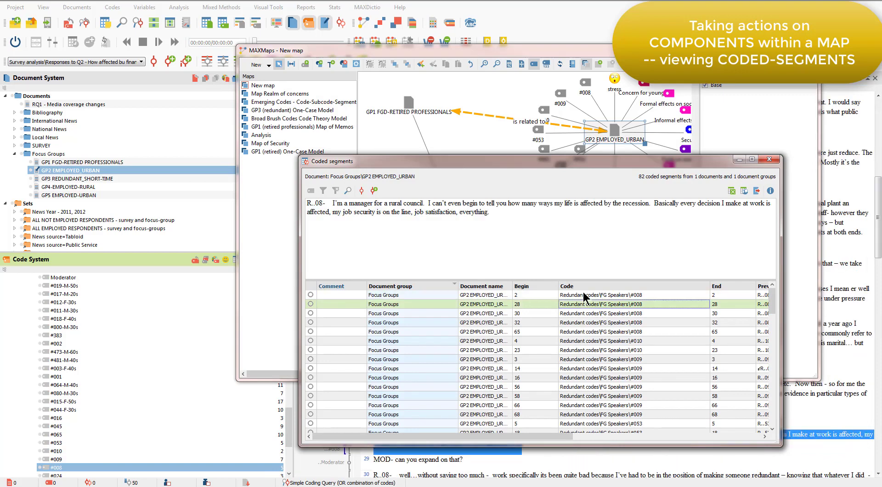
key(Down)
key(Down)
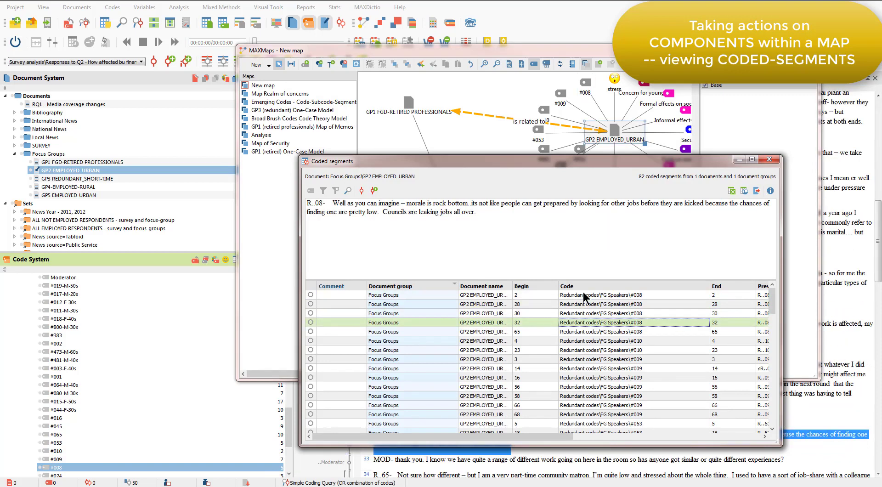
key(Down)
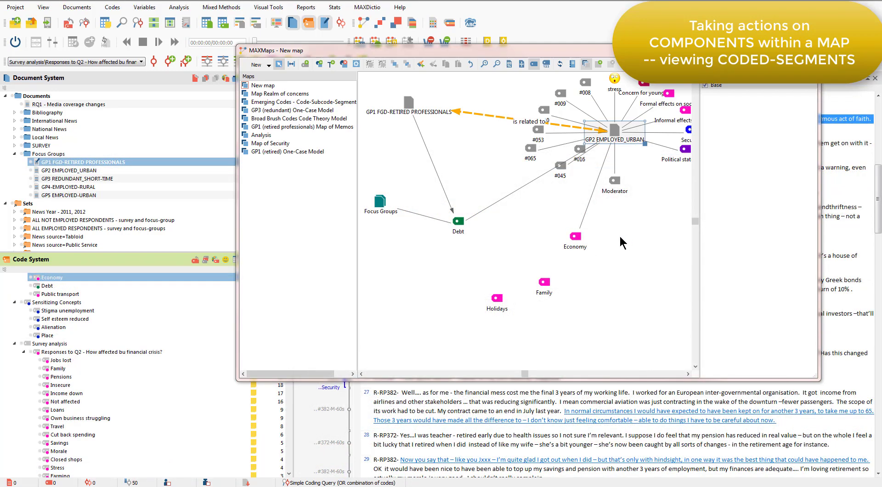
- Open the overview of coded segments for the Economy code and view the two GP1 FGD-RETIRED PROFESSIONALS segments
click(577, 243)
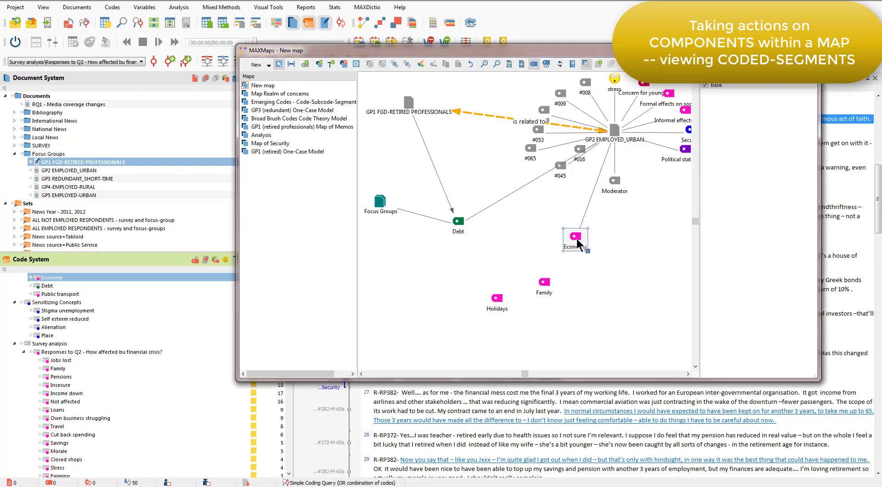
right_click(577, 243)
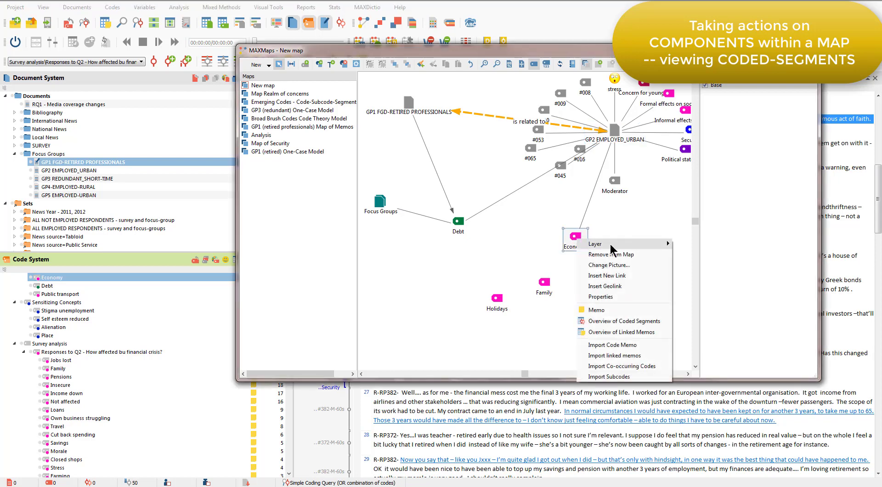
click(641, 321)
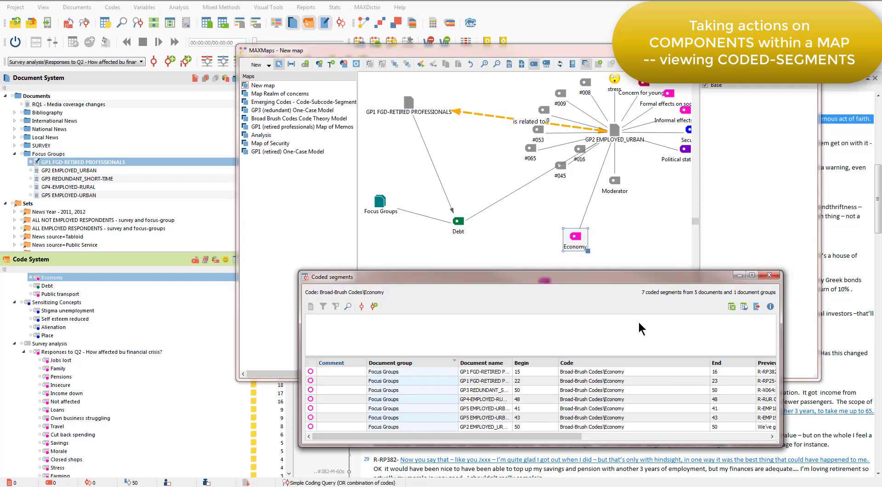
click(583, 372)
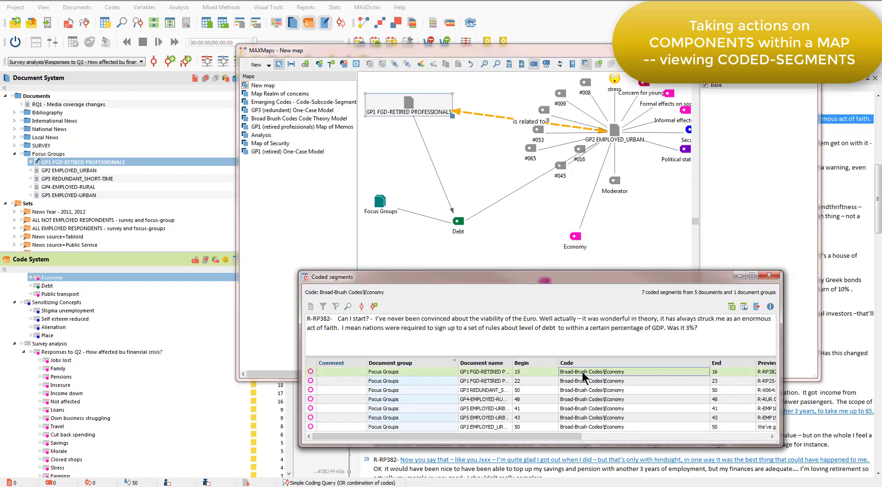
click(584, 380)
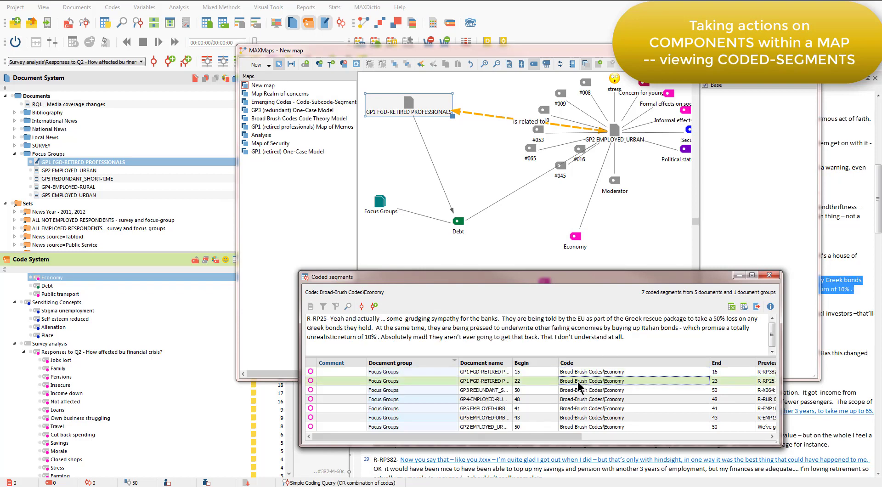
- Add the second GP1 segment and the GP4-EMPLOYED-RURAL segment to the map on opposite sides of Economy, and move the segments window clear
drag(577, 387, 620, 243)
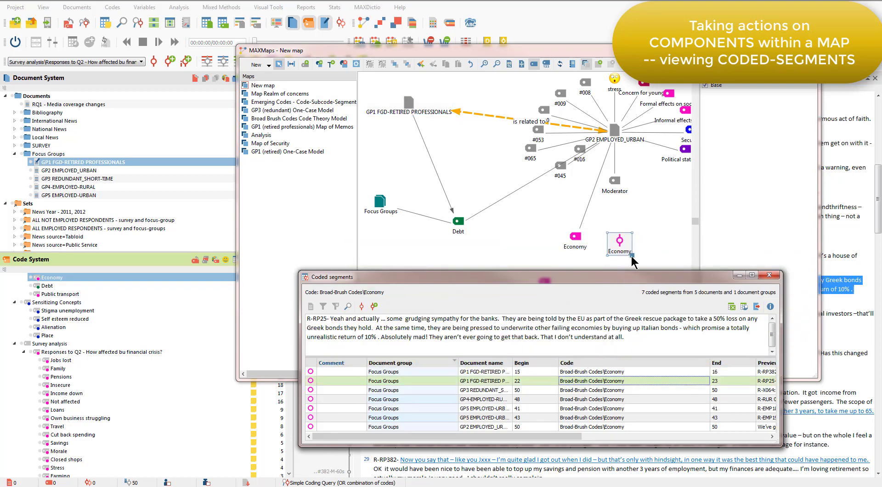
click(581, 399)
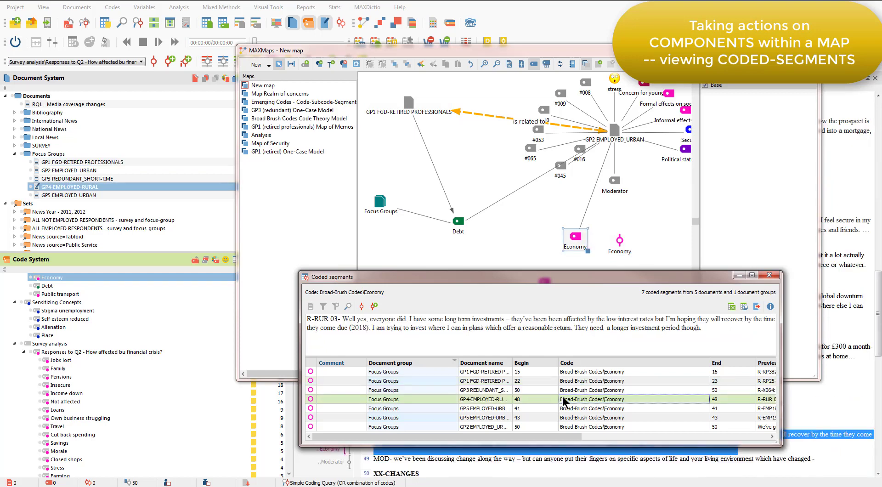
drag(564, 403, 509, 246)
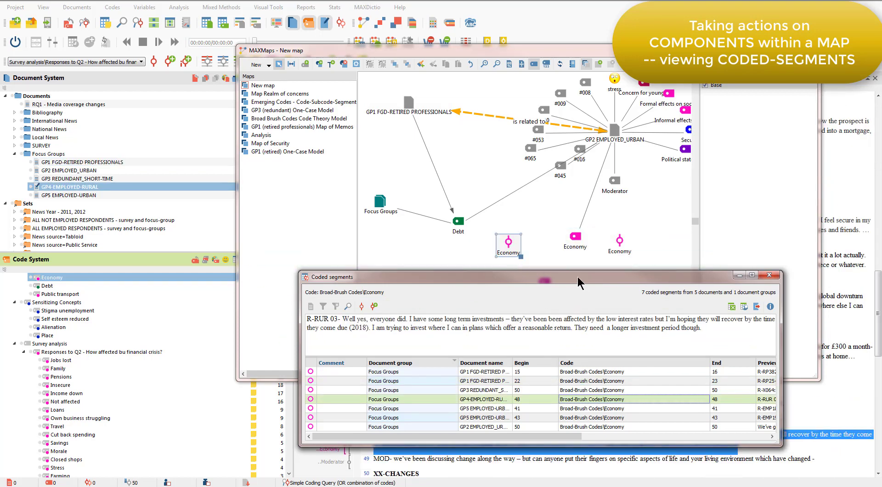
drag(577, 276, 568, 350)
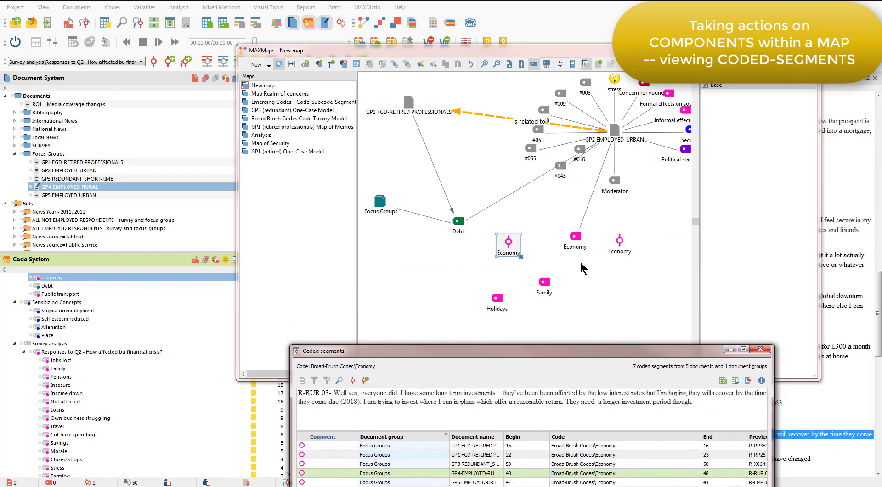
- Insert the text of the GP1 coded segment as its label and place it in the free area below the Economy code
drag(618, 244, 617, 275)
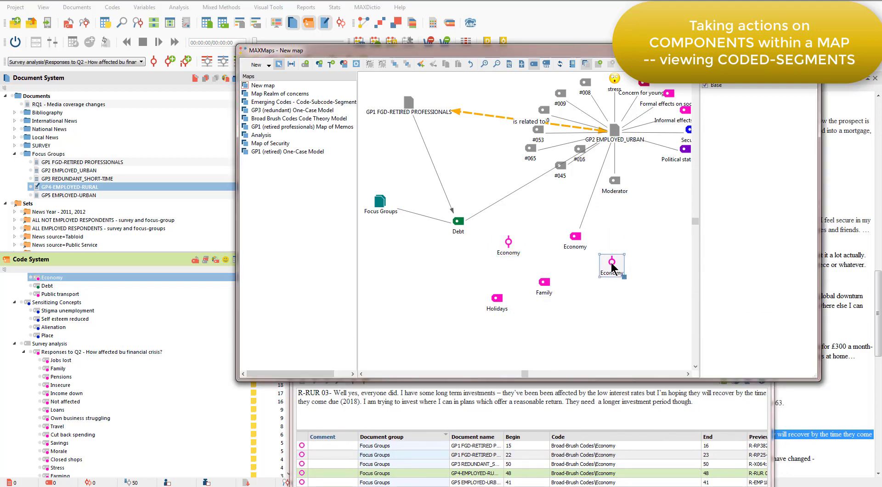
right_click(612, 267)
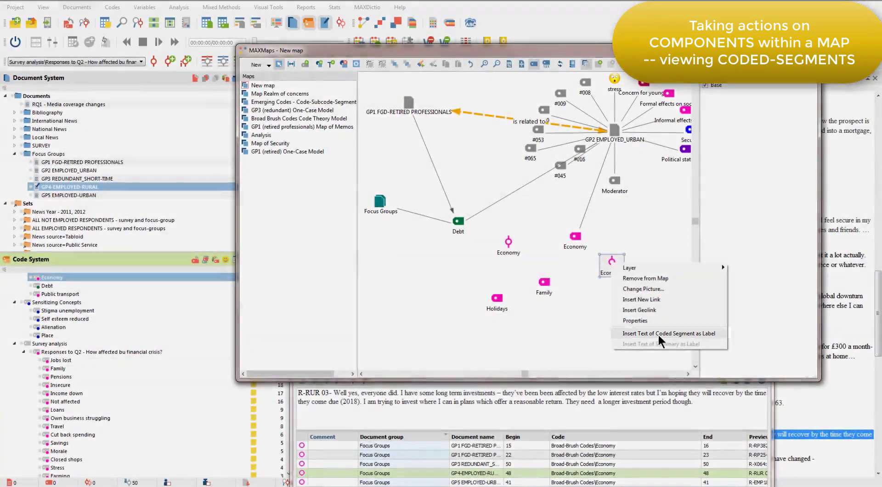
click(658, 334)
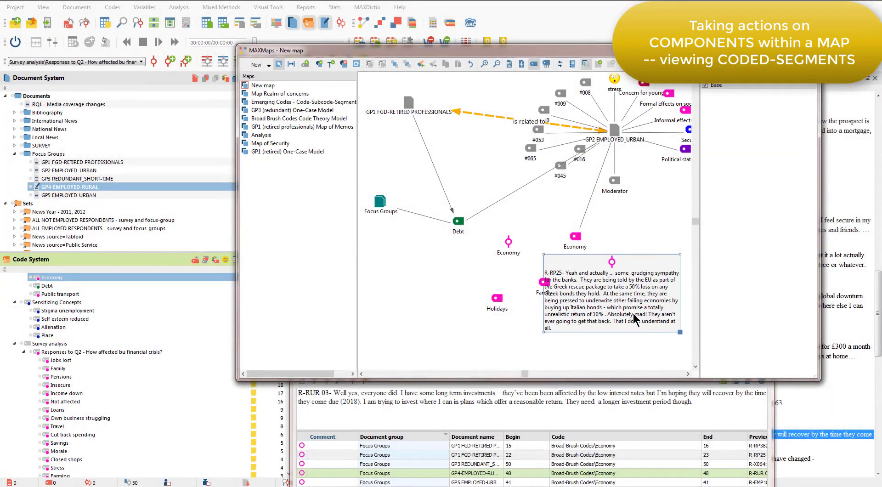
drag(634, 313, 652, 324)
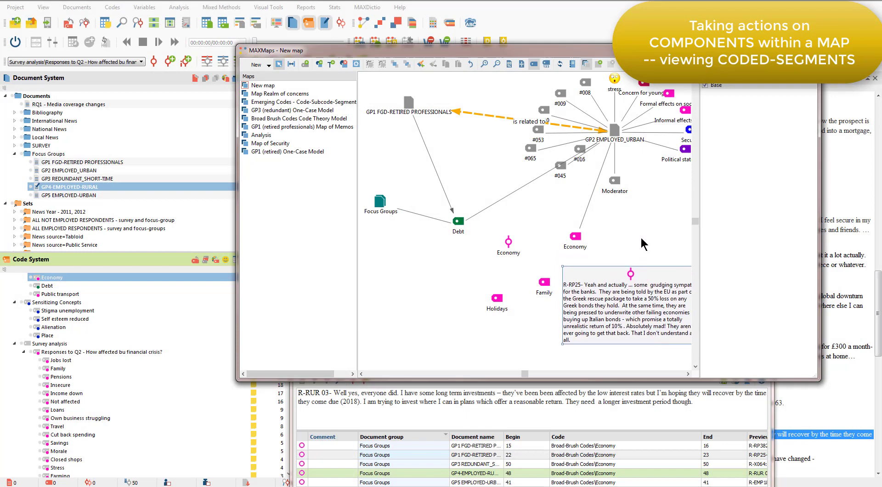
- Link the Economy code to the coded segment labelled with its text, and leave link mode
click(292, 64)
drag(571, 244, 621, 291)
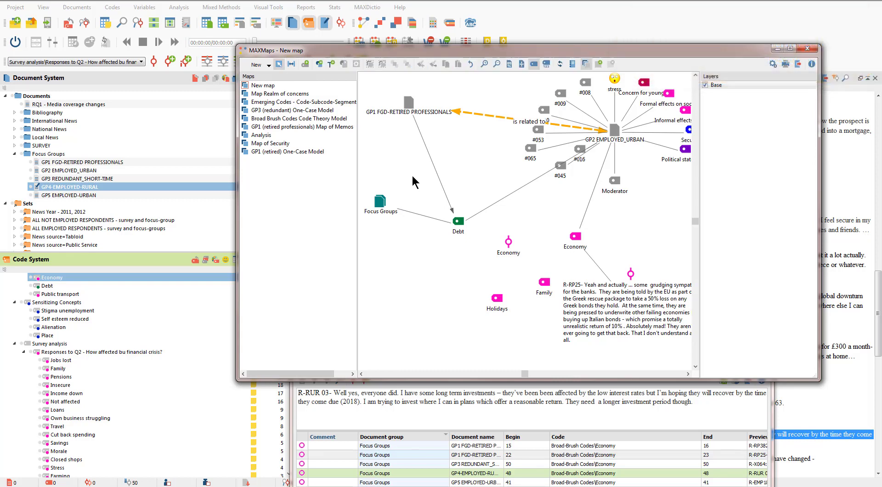
key(Escape)
- Open the overview of memos for GP1 FGD-RETIRED PROFESSIONALS from the map
click(410, 107)
right_click(409, 107)
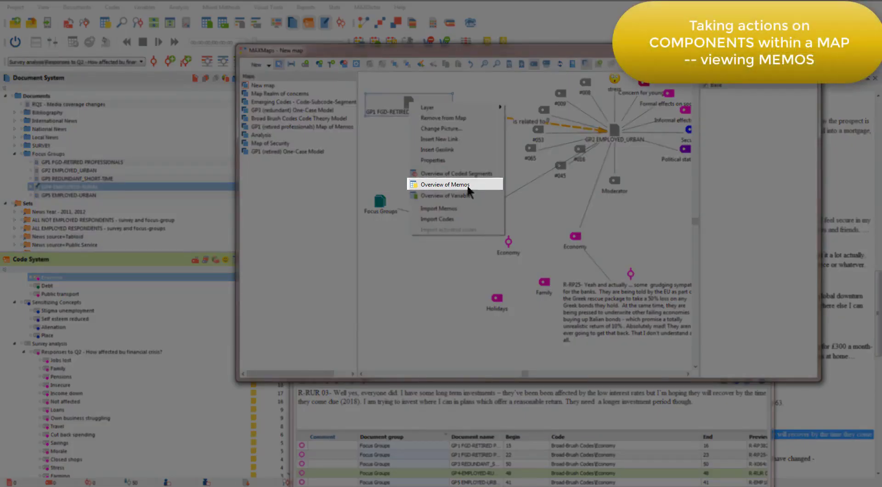
click(468, 184)
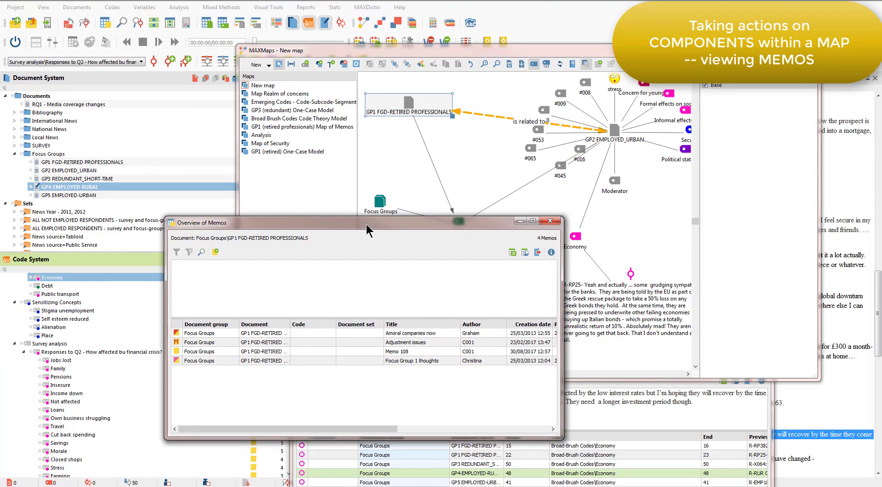
- Import the memos of GP1 FGD-RETIRED PROFESSIONALS and spread Memo 108, Adjustment issues and Amoral companies now below the document
right_click(397, 105)
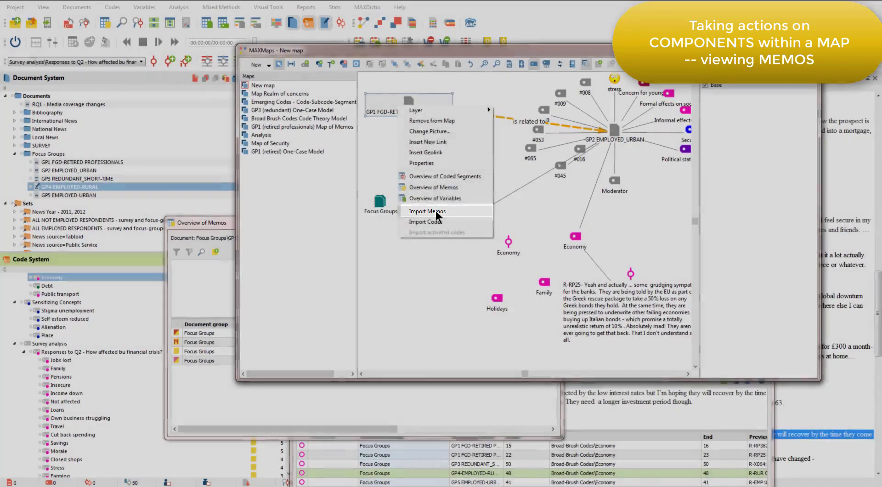
click(435, 211)
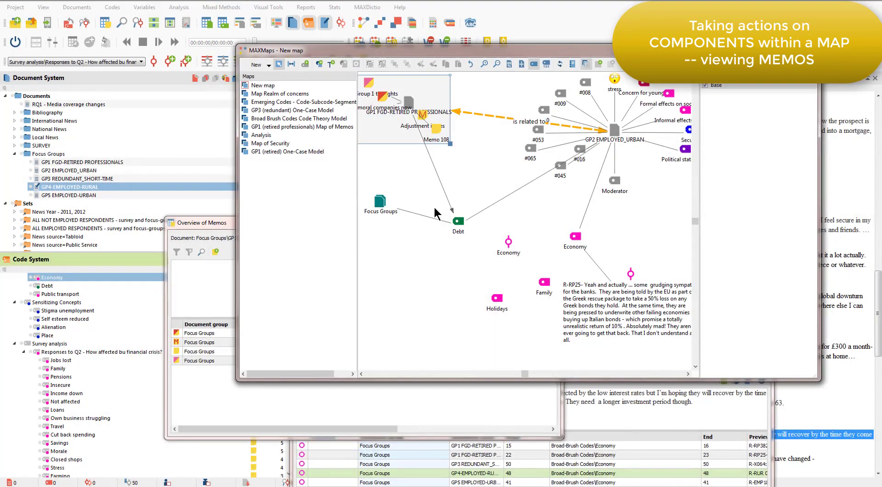
drag(435, 138, 386, 181)
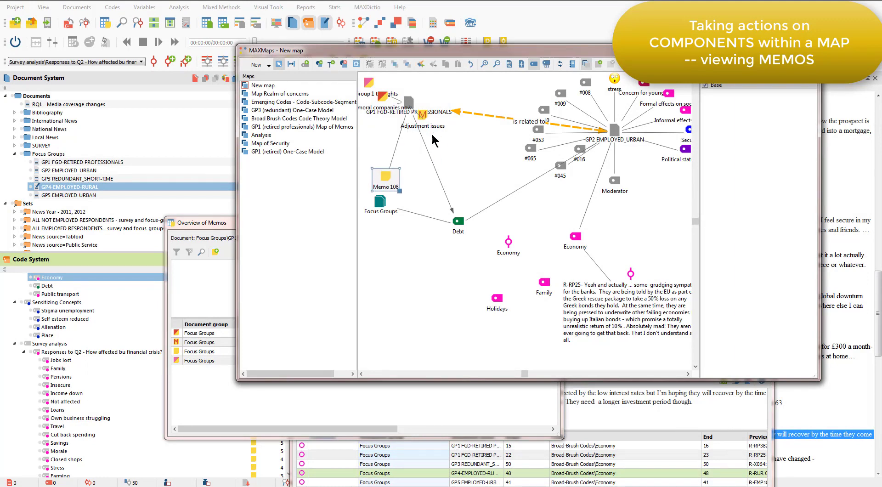
drag(423, 117, 469, 179)
drag(382, 96, 483, 149)
click(470, 184)
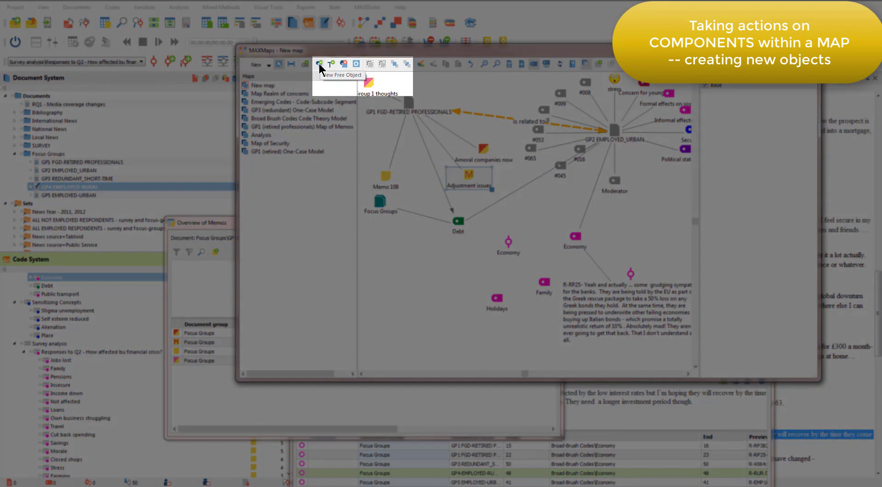
- Insert a free rectangle with rounded borders, enlarge it and place it in the empty area below Focus Groups and Debt
click(319, 64)
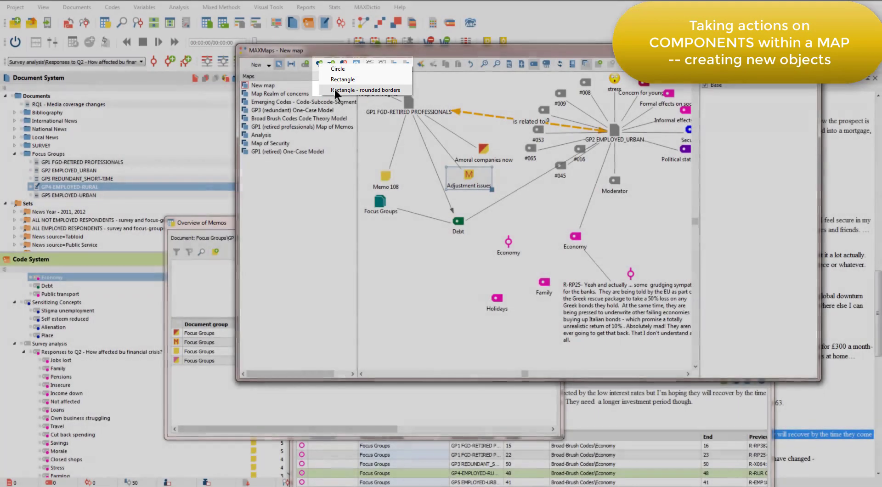
click(334, 89)
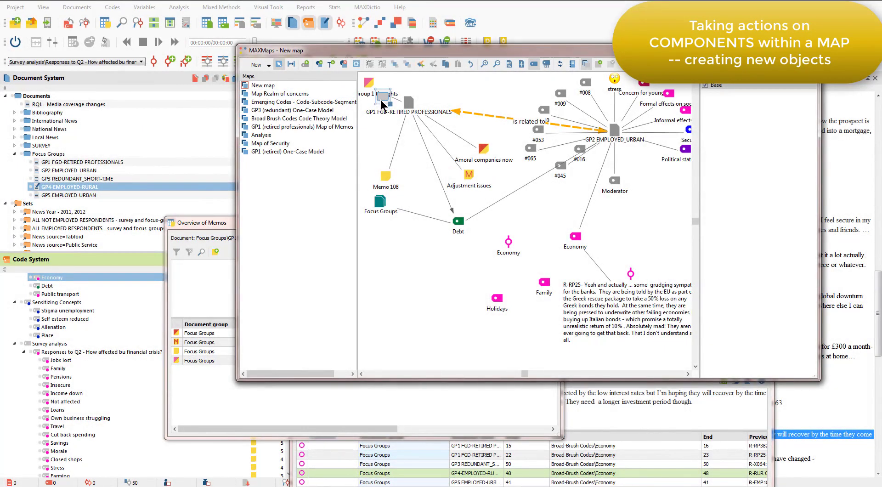
drag(381, 100, 448, 316)
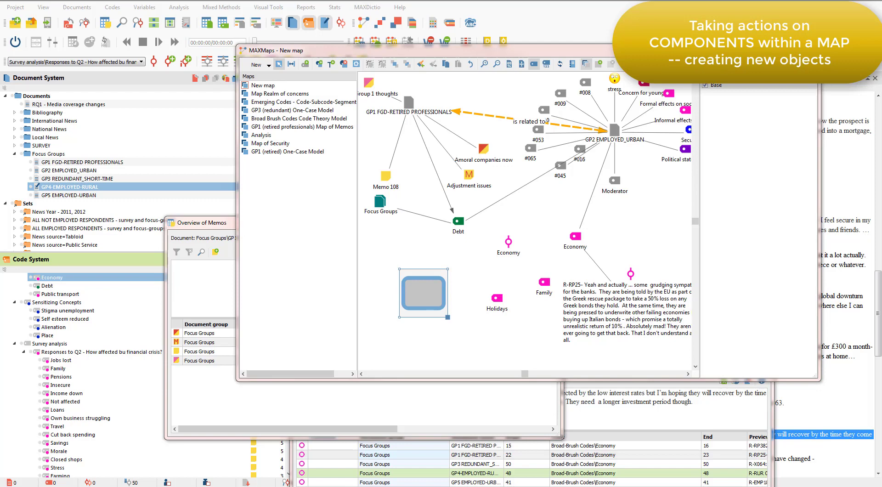
drag(0, 81, 176, 139)
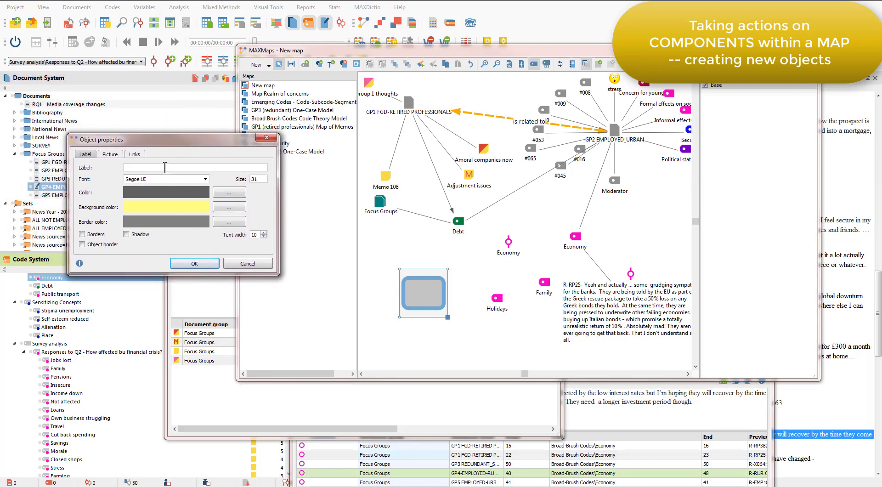
click(165, 168)
text(initial thoughts)
click(110, 154)
click(224, 169)
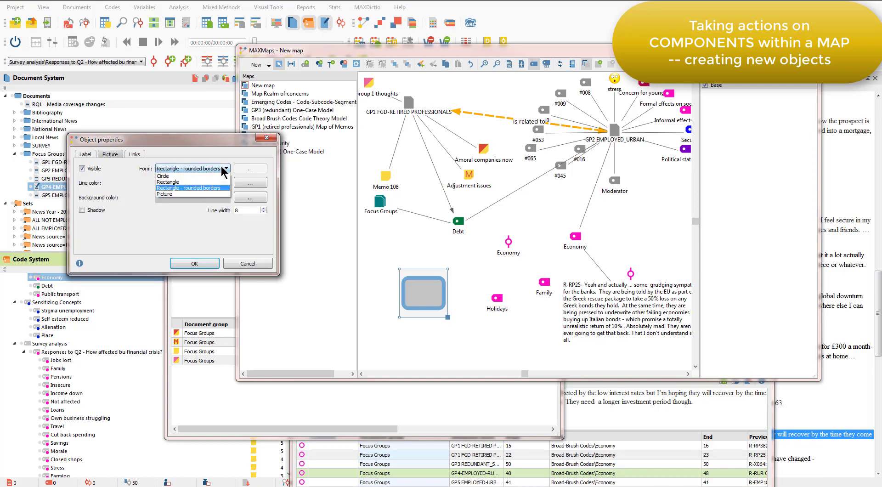
click(210, 193)
click(248, 169)
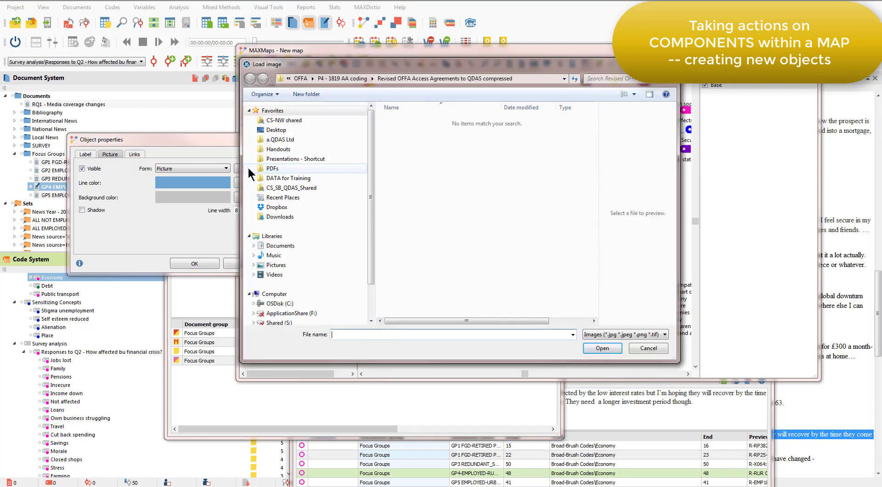
click(645, 348)
click(265, 265)
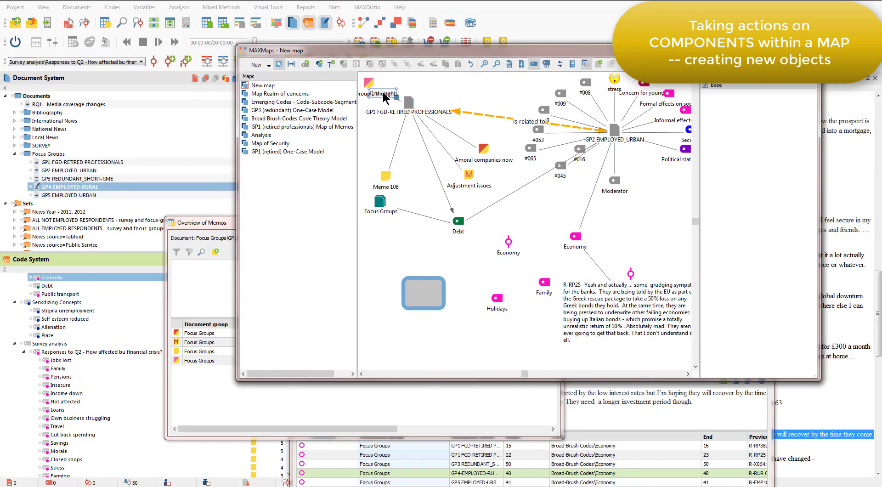
- Add an enlarged free text reading "Family issues" and place it near the upper edge of the map between GP1 and GP2
click(331, 64)
click(383, 129)
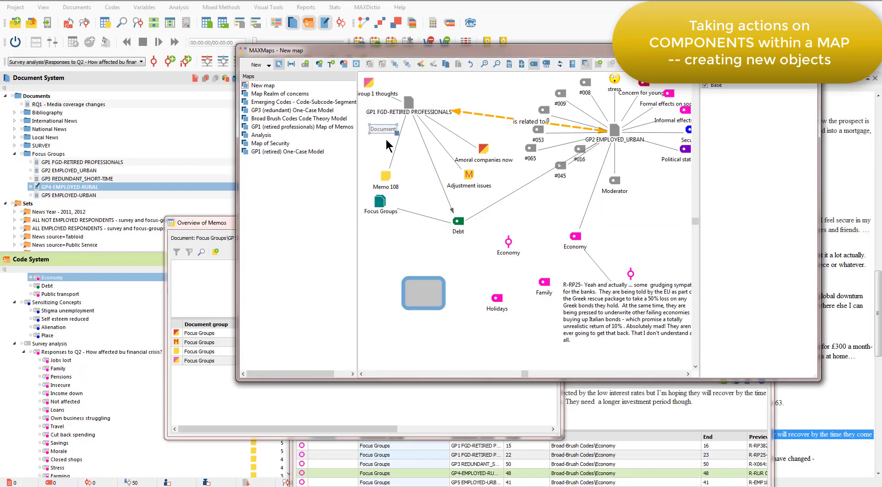
drag(386, 140, 419, 256)
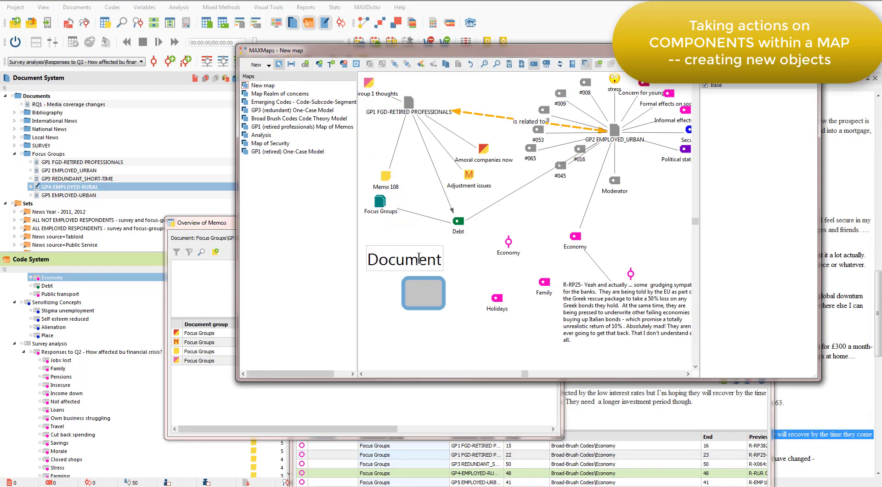
double_click(419, 258)
text(Family issues)
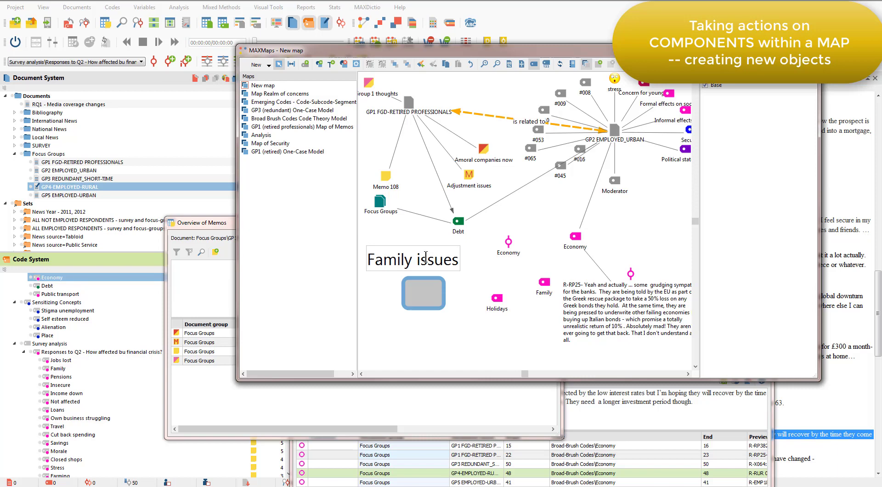
click(463, 304)
drag(419, 263, 490, 96)
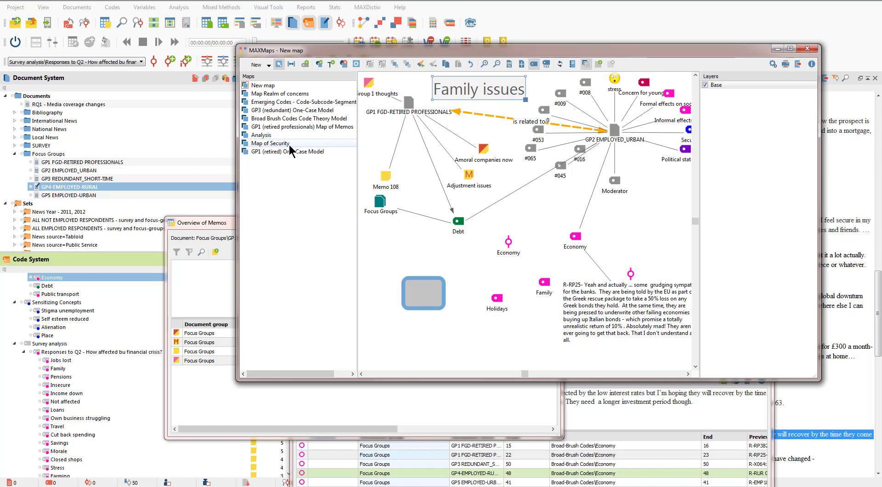
- Open the Map of Security and widen the maps window
click(274, 144)
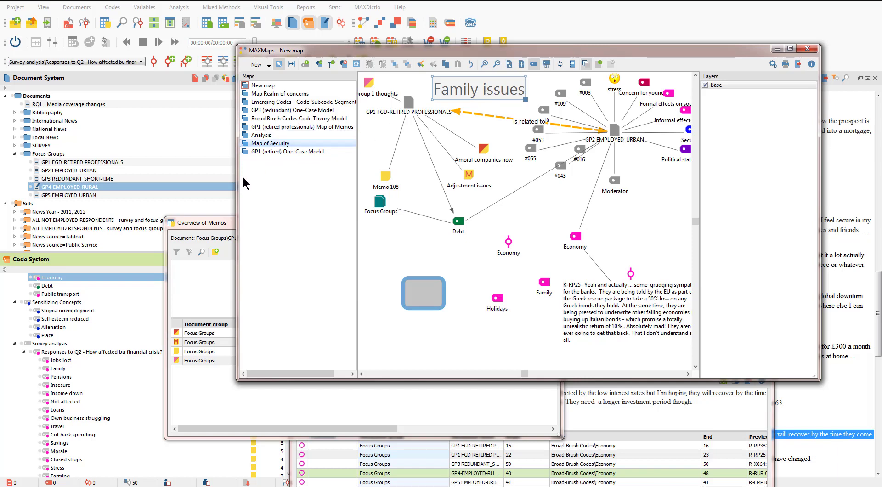
drag(237, 179, 159, 178)
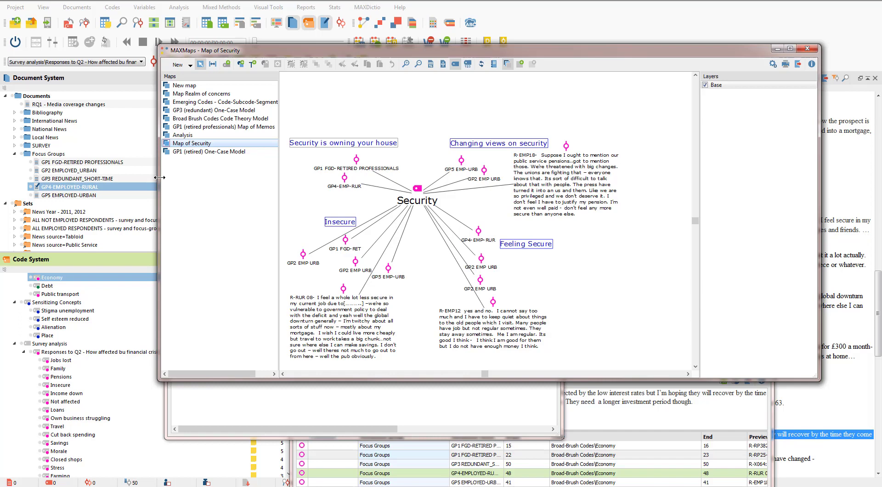
- Open the Map Realm of concerns and show its Immediate impacts and Wider impacts layers
click(195, 93)
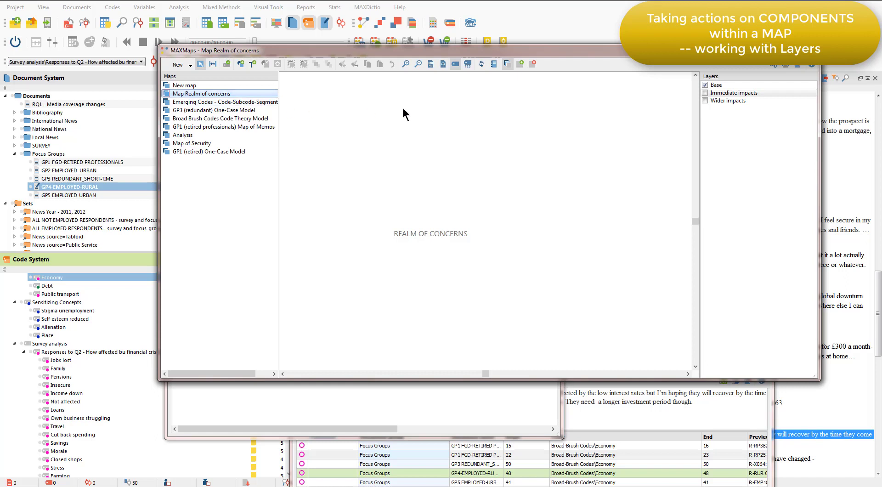
click(705, 93)
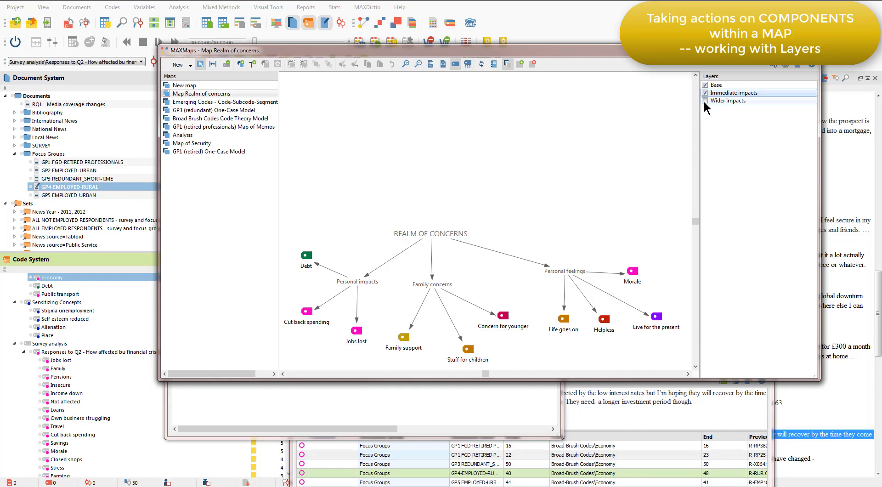
click(705, 101)
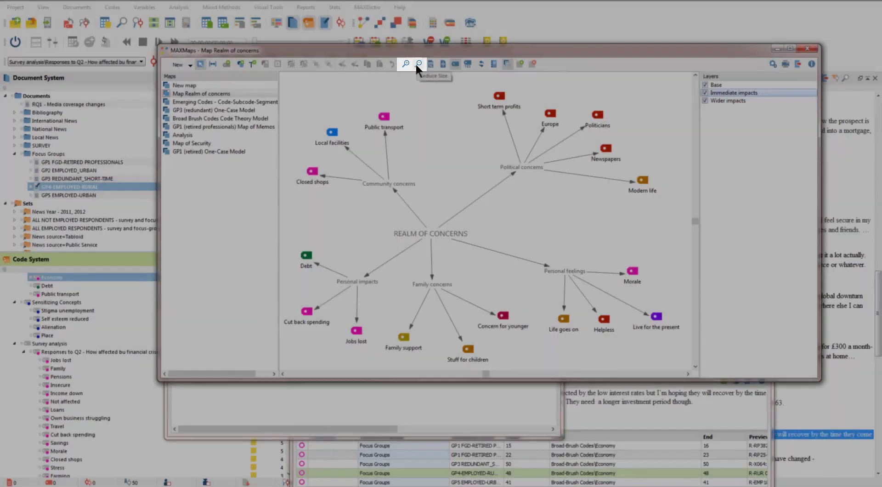
- Reduce the map's display size by two levels and enlarge it back by two levels
click(416, 63)
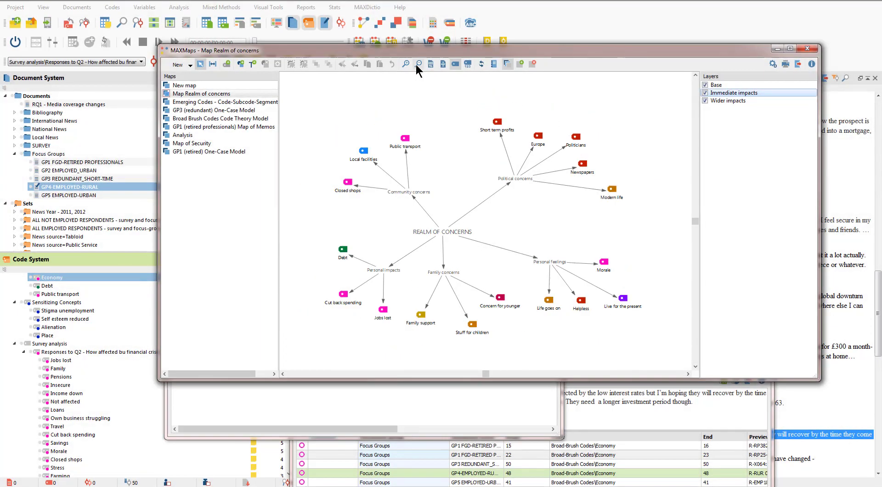
click(417, 64)
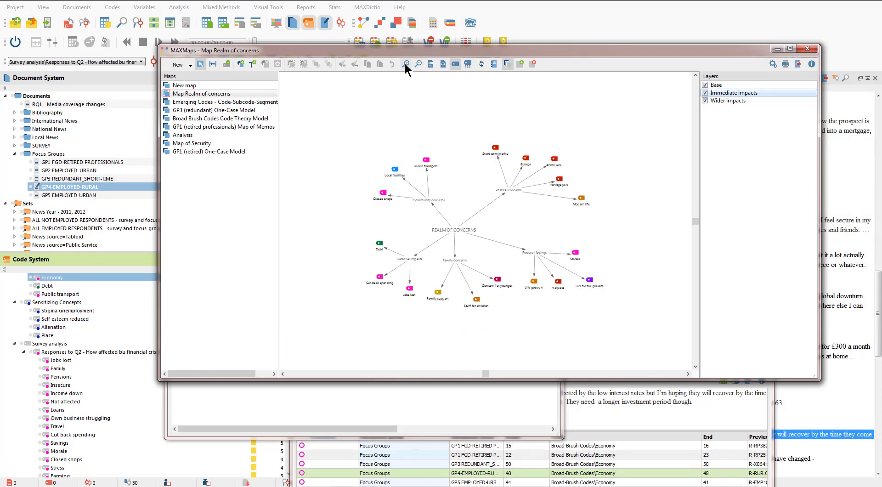
click(404, 63)
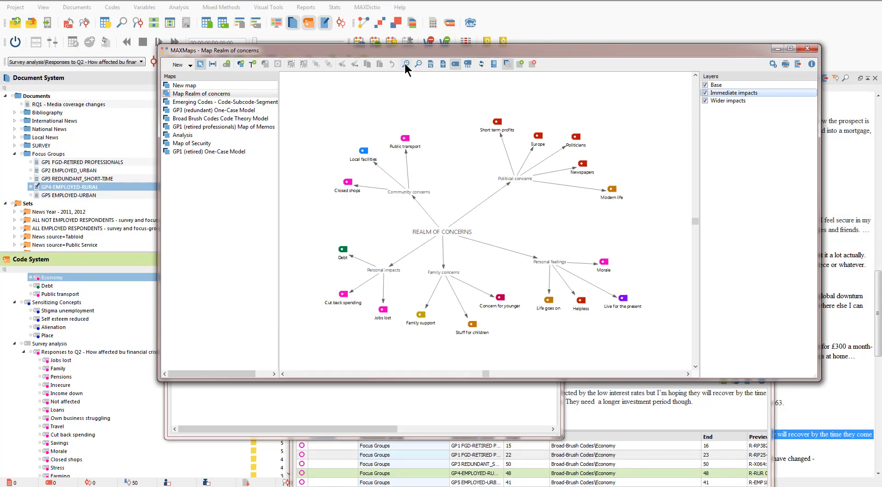
click(404, 63)
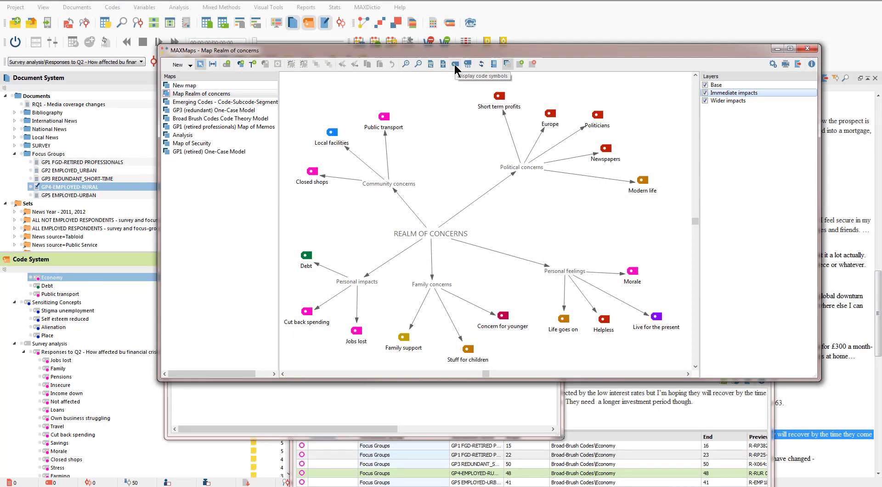
- Hide the code symbols on the map, show them again, and toggle the code frequency display
click(455, 65)
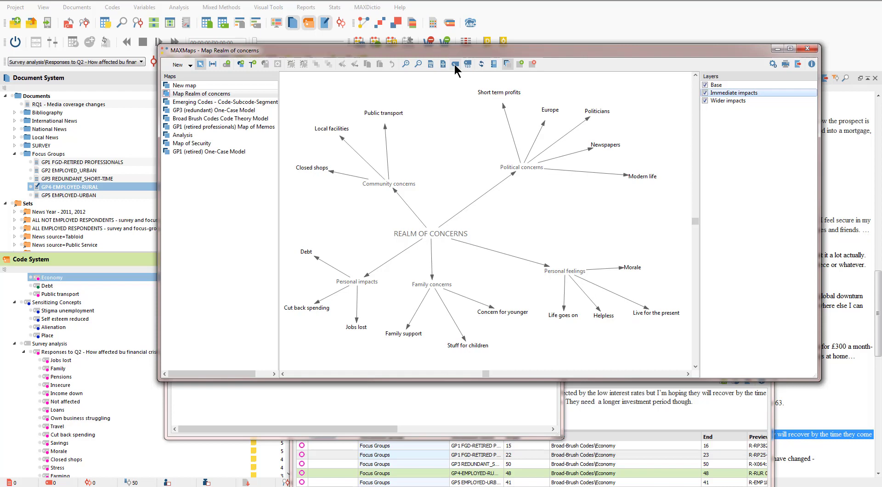
click(454, 64)
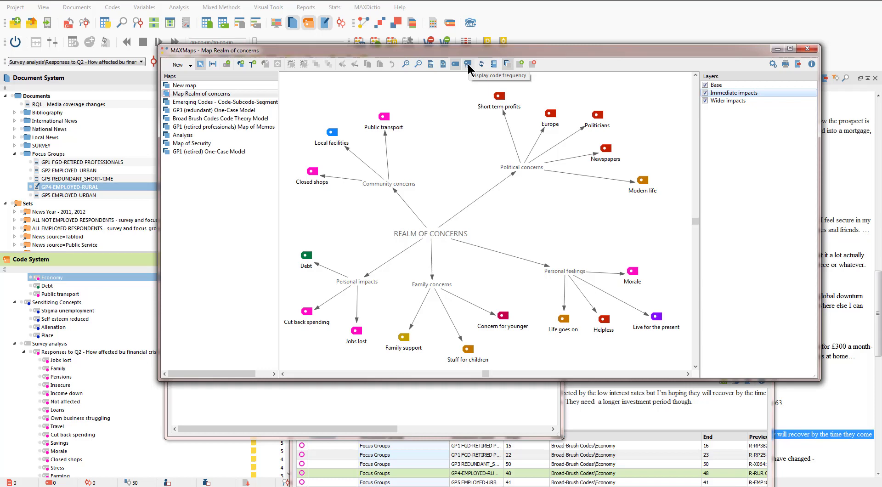
click(468, 64)
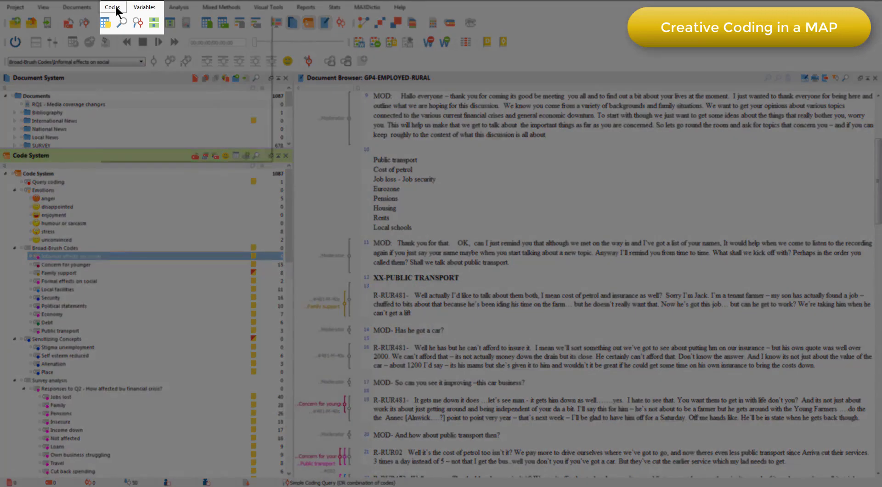
- Start Creative Coding and add the codes Informal effects on social, Concern for younger, Family, Holidays and Helpless to the workspace
click(112, 7)
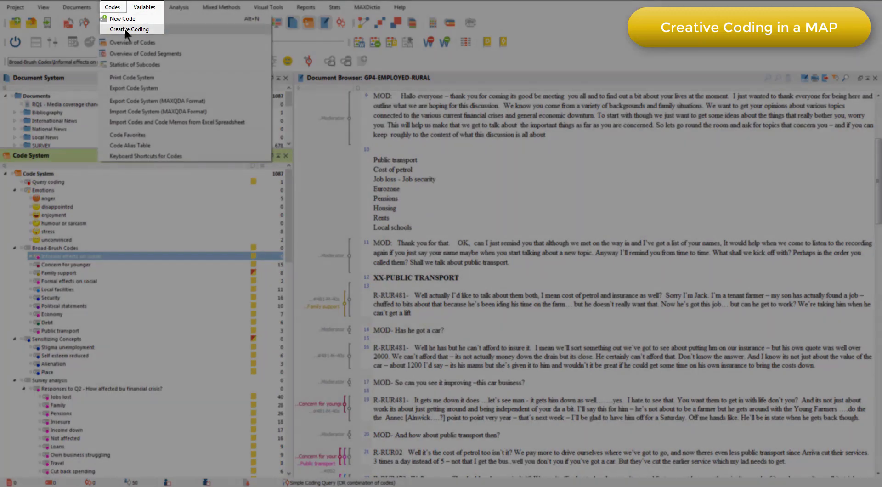
click(125, 34)
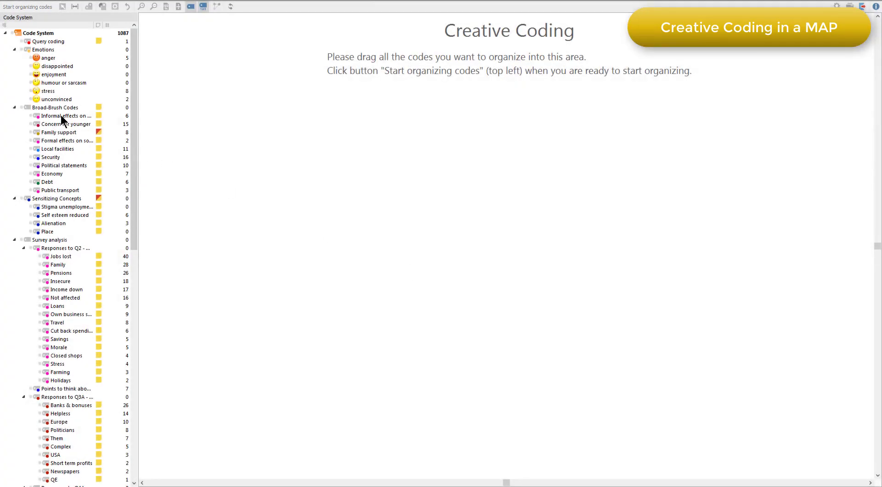
drag(61, 118, 388, 133)
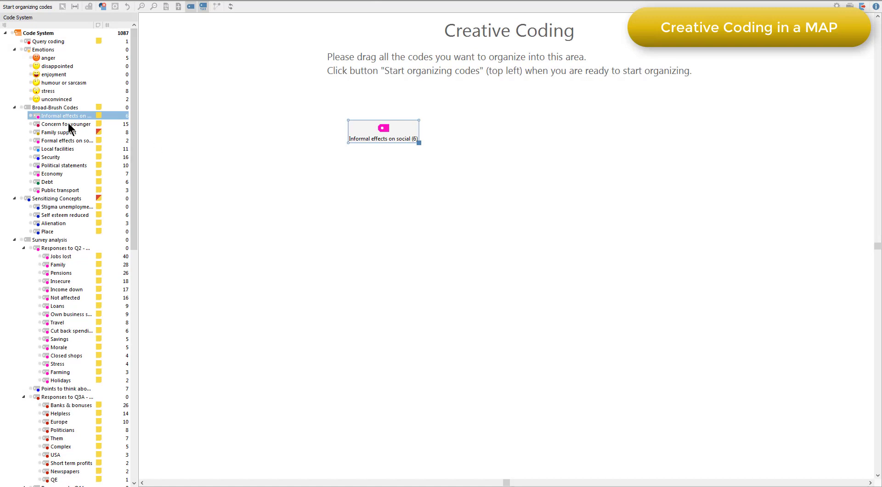
drag(69, 129, 367, 236)
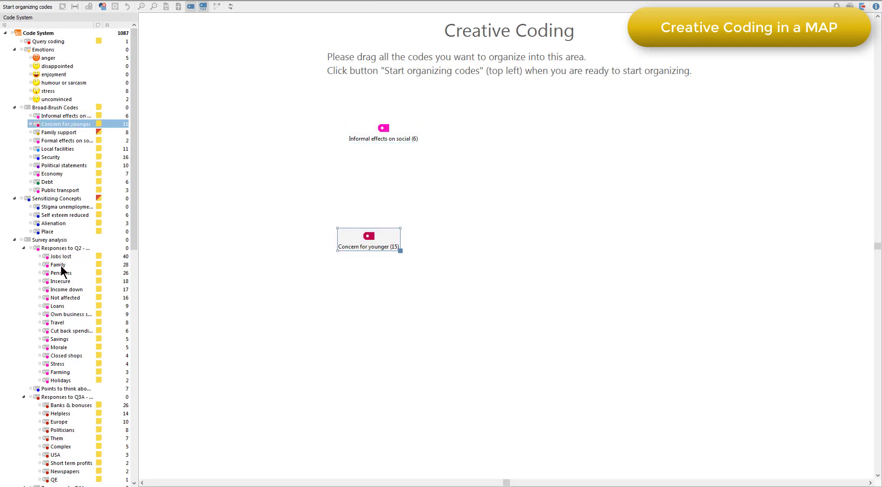
drag(62, 267, 404, 316)
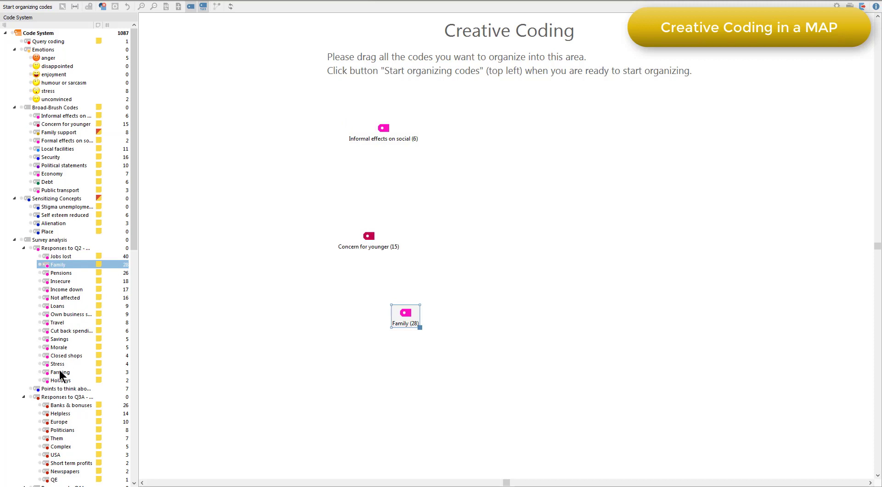
drag(64, 381, 385, 356)
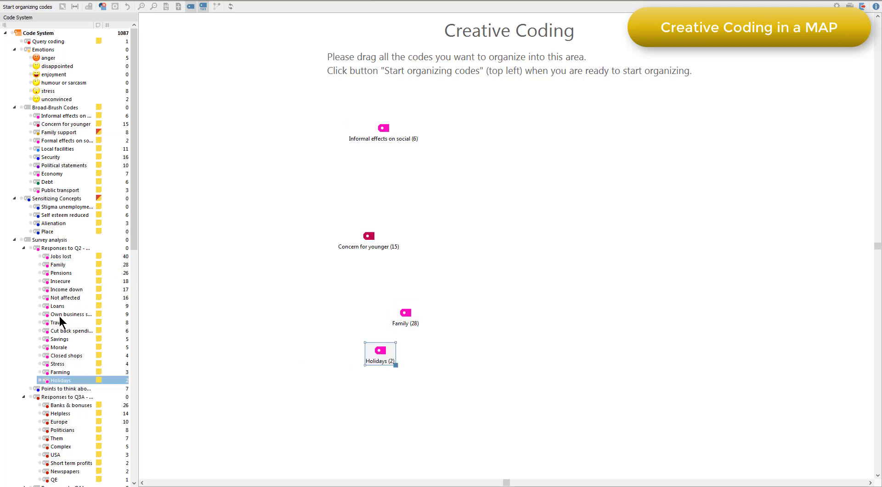
click(59, 414)
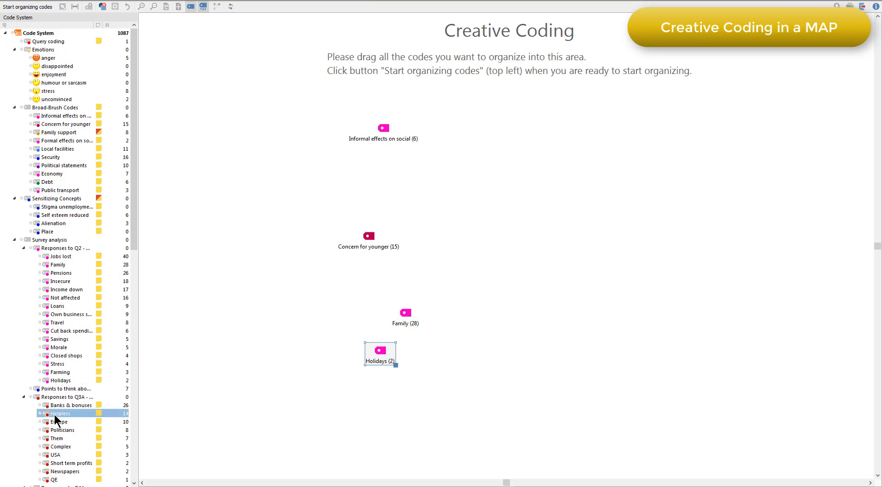
drag(53, 415, 569, 391)
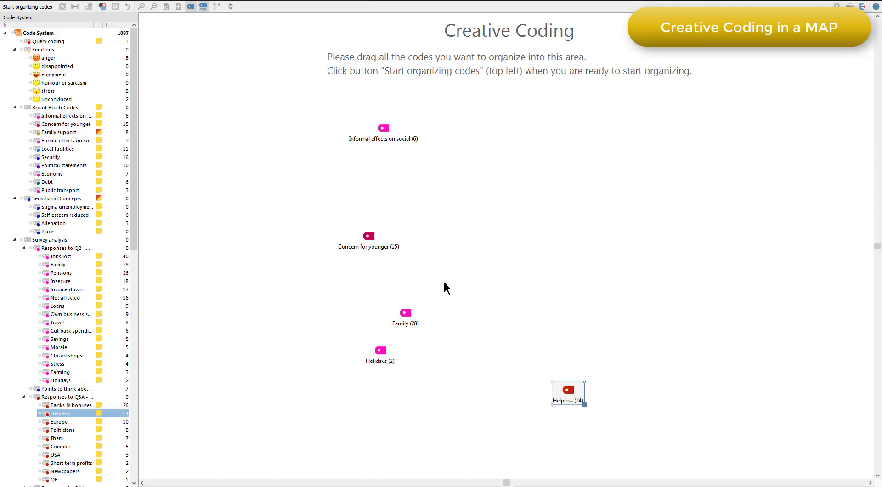
- Arrange Concern for younger, Family, Holidays and Helpless in a row below Informal effects on social
drag(370, 243, 286, 241)
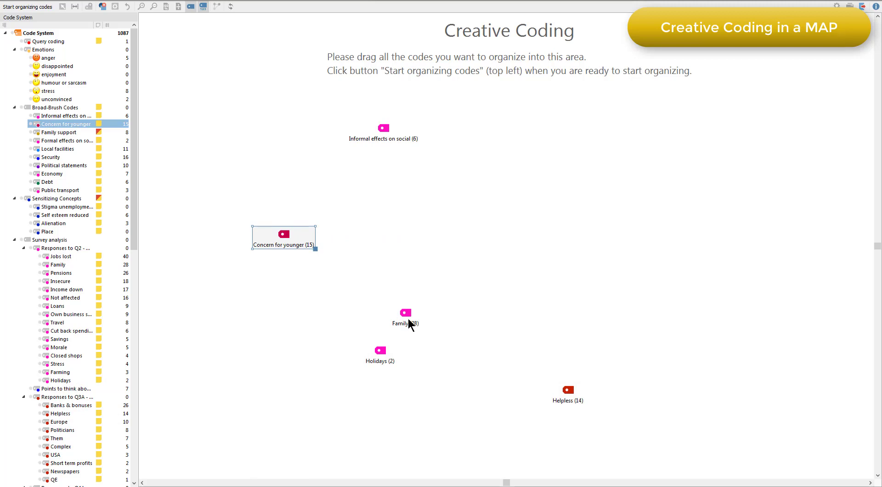
drag(406, 323, 380, 250)
drag(380, 361, 453, 251)
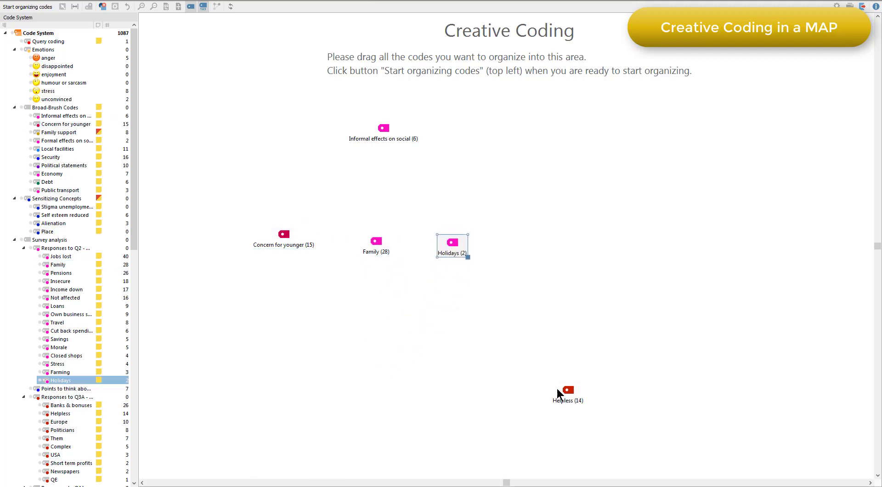
drag(568, 392, 523, 254)
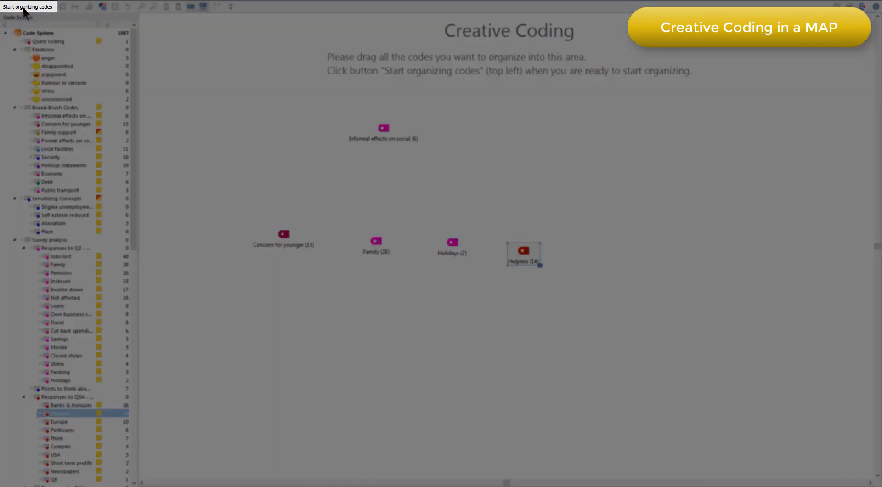
- Start organizing the codes and link Informal effects on social to Concern for younger, Family, Holidays and Helpless as its subcodes
click(24, 8)
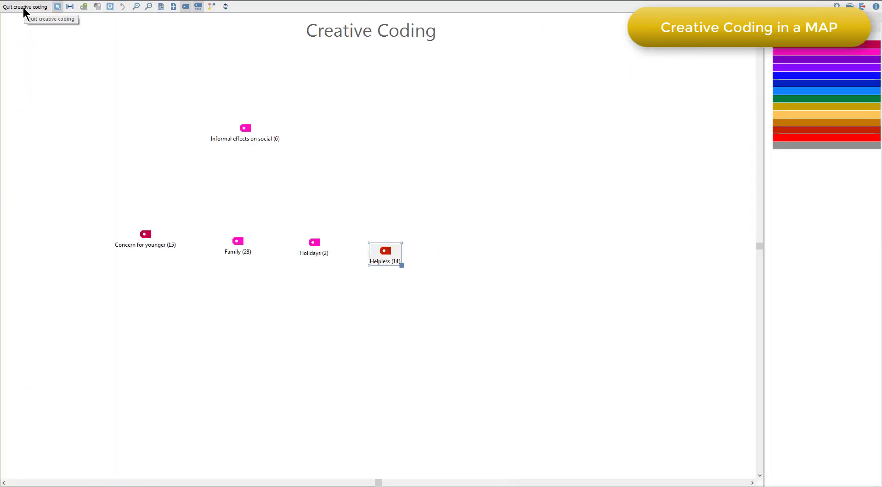
click(70, 6)
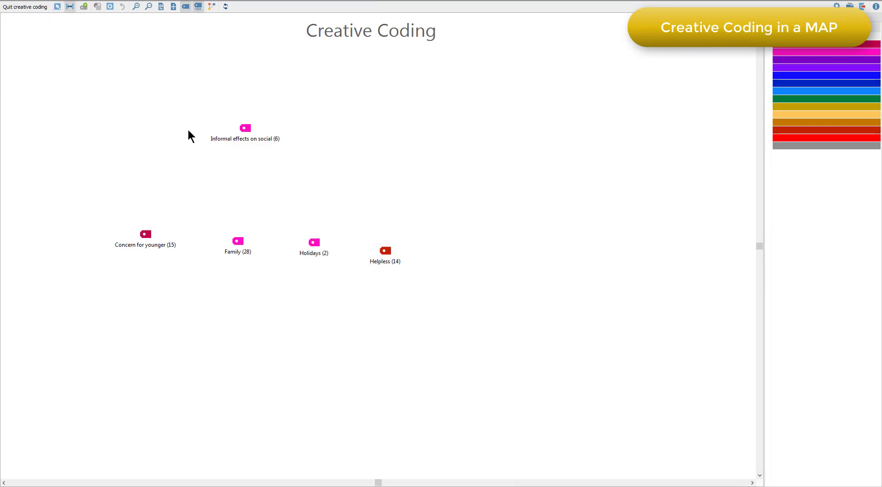
click(246, 131)
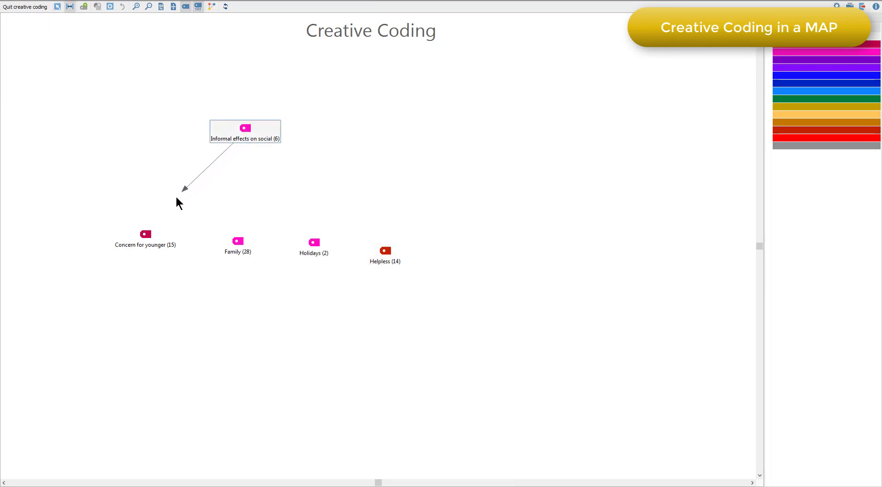
click(145, 234)
click(242, 138)
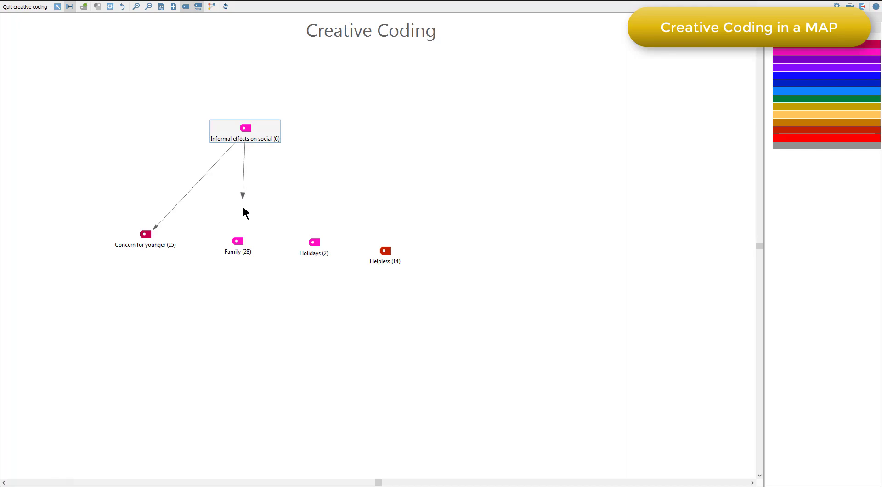
click(237, 241)
click(253, 140)
click(313, 243)
click(250, 137)
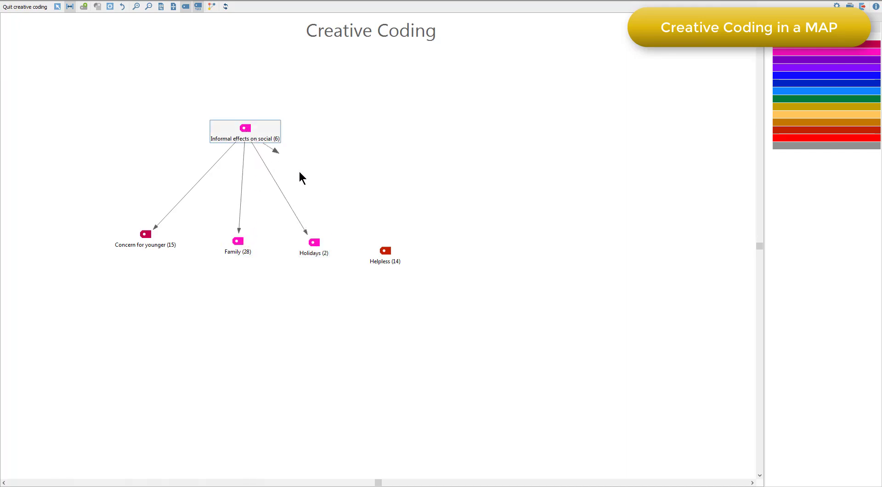
click(386, 254)
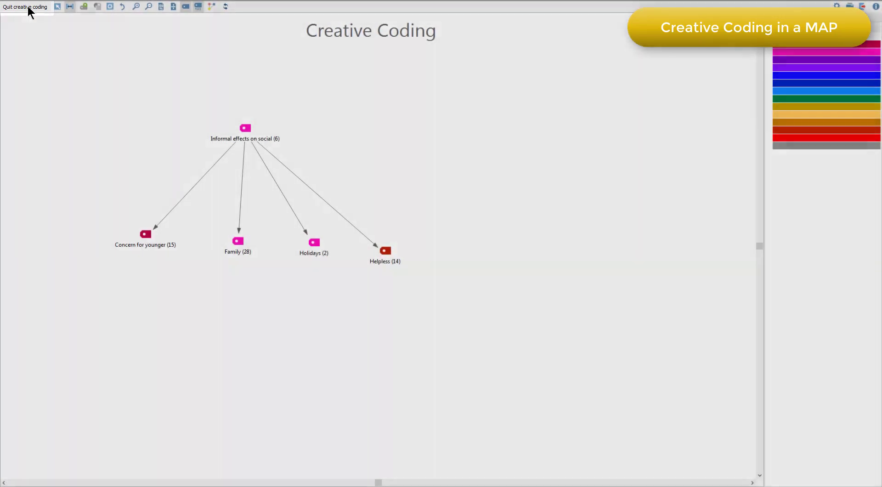
- Quit Creative Coding, apply the changed structure to the code system, and select Informal effects on social in the code tree
click(28, 8)
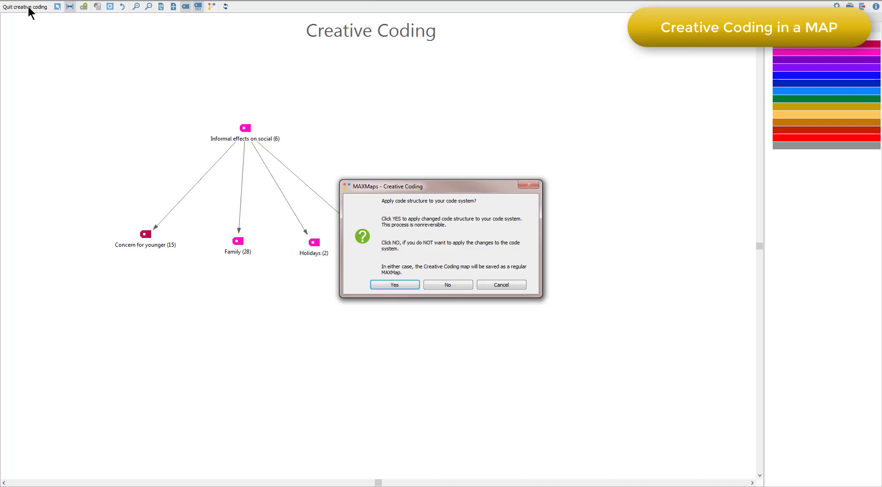
click(406, 285)
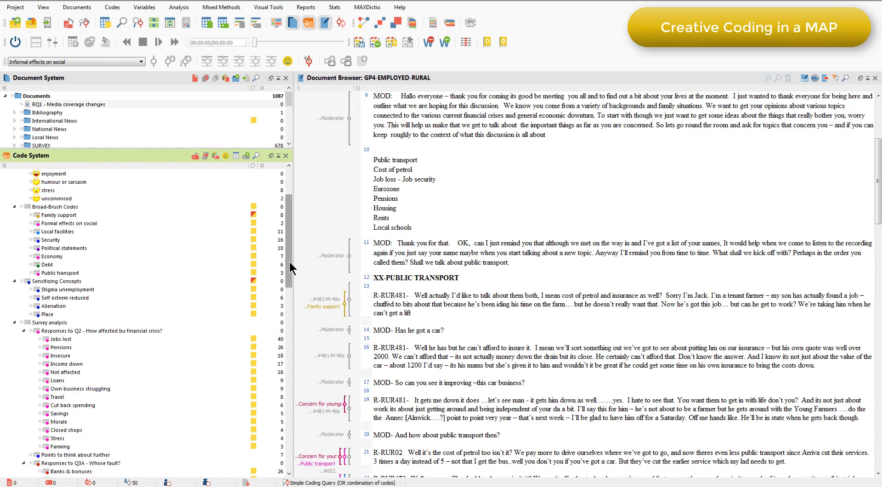
drag(289, 248, 288, 235)
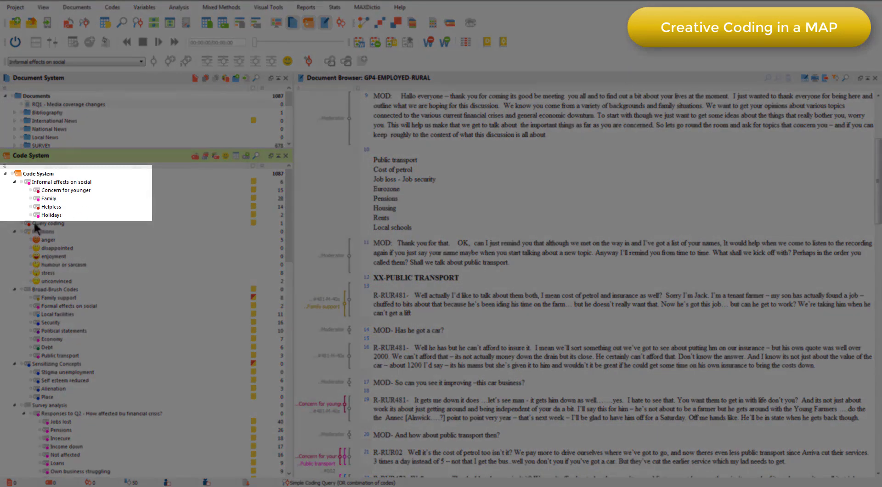
click(54, 182)
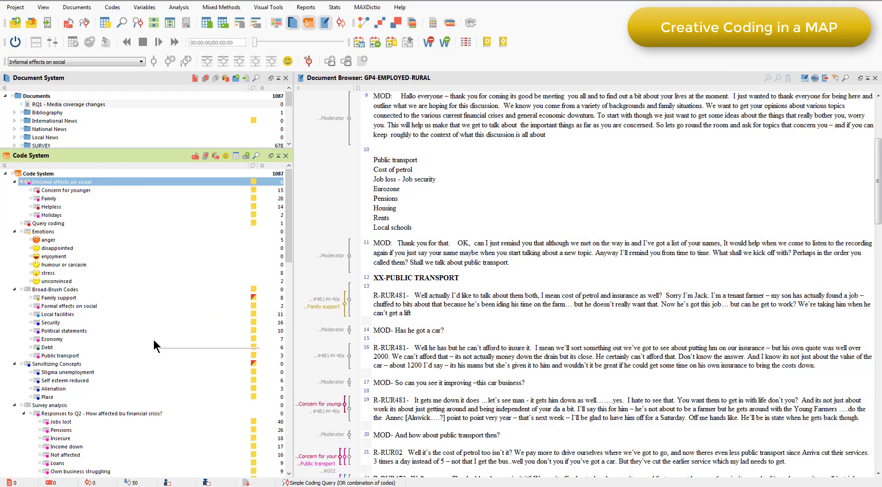
mouse_move(153, 338)
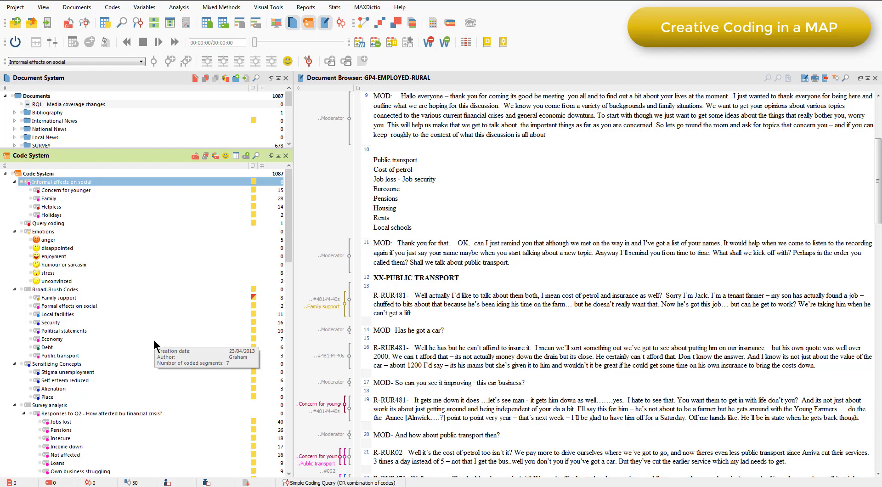